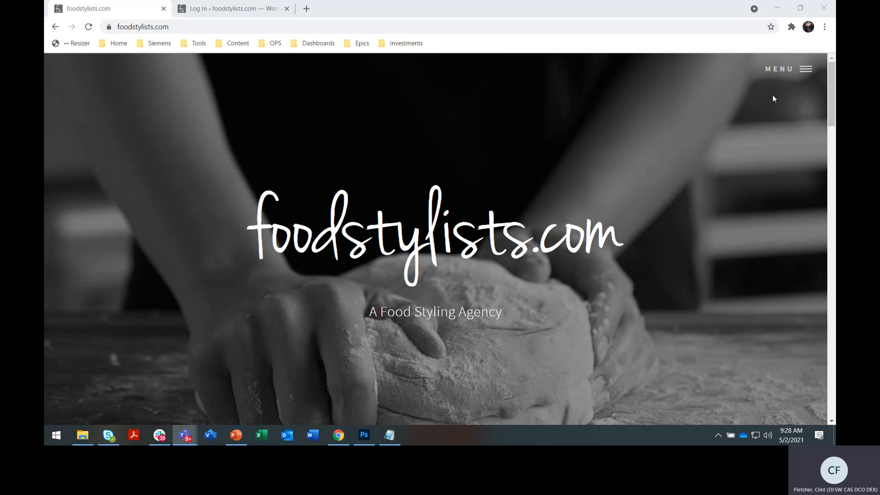
- Open Amber's page on foodstylists.com and go to her portfolio page
click(801, 76)
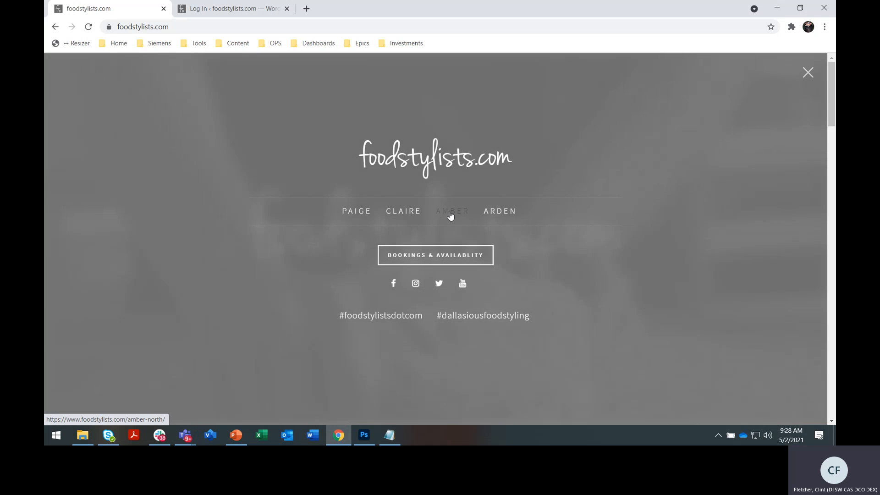
click(451, 215)
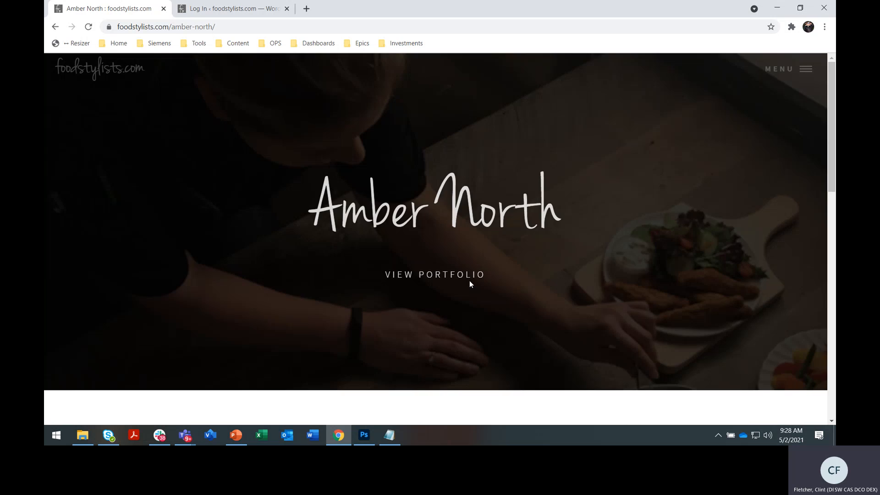
click(472, 276)
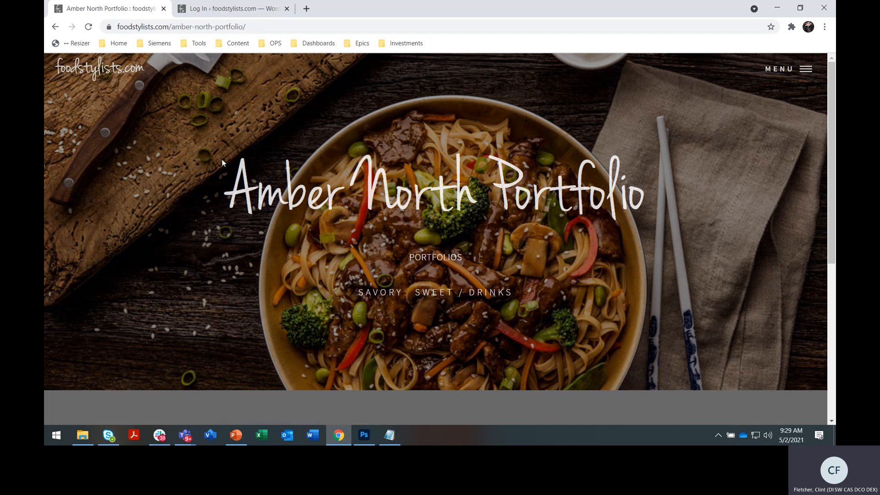
- Switch to the WordPress login page and reload it at foodstylists.com/wp-login.php without the logged-out query parameters
click(226, 8)
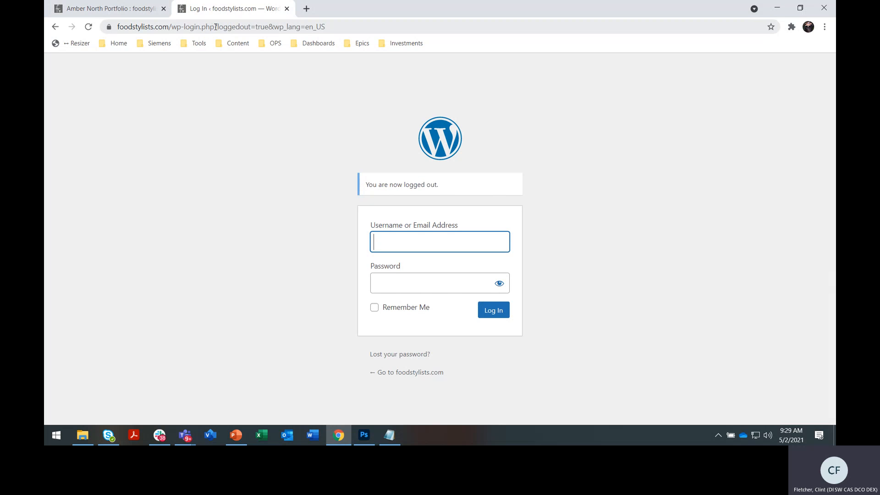
drag(216, 27, 397, 26)
key(BackSpace)
key(BackSpace)
key(Return)
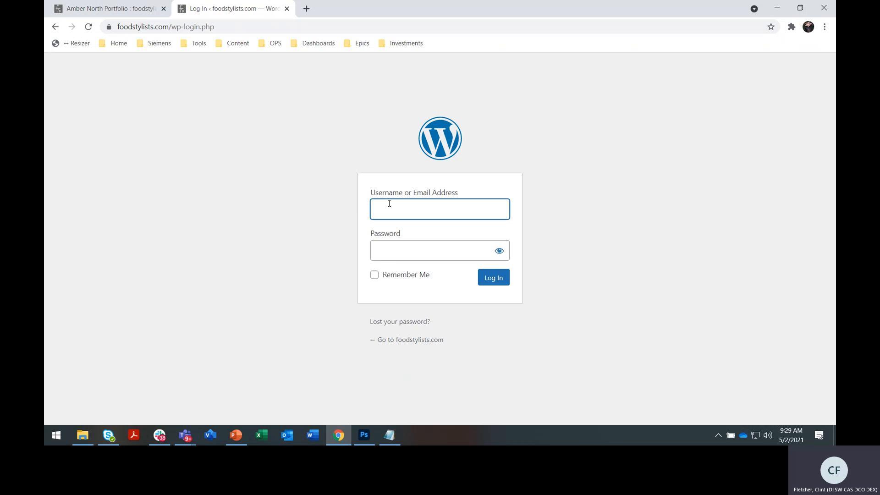
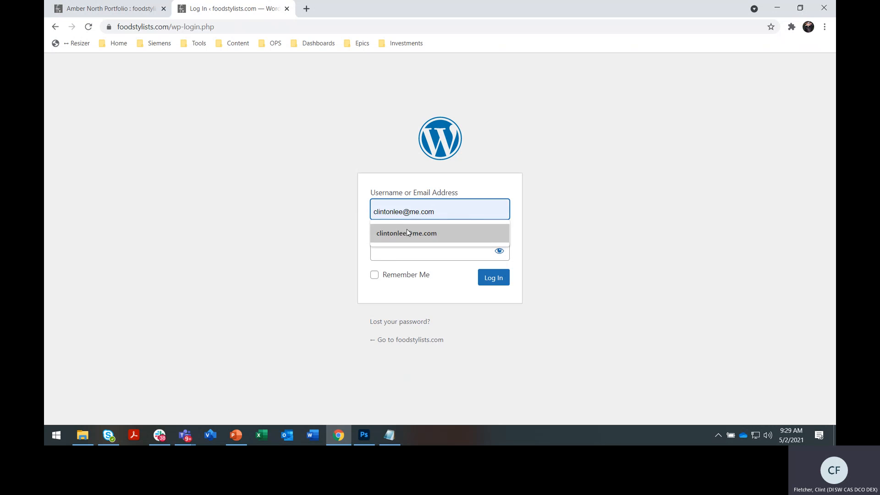
- Log in to WordPress with the account's e-mail address and password
click(406, 232)
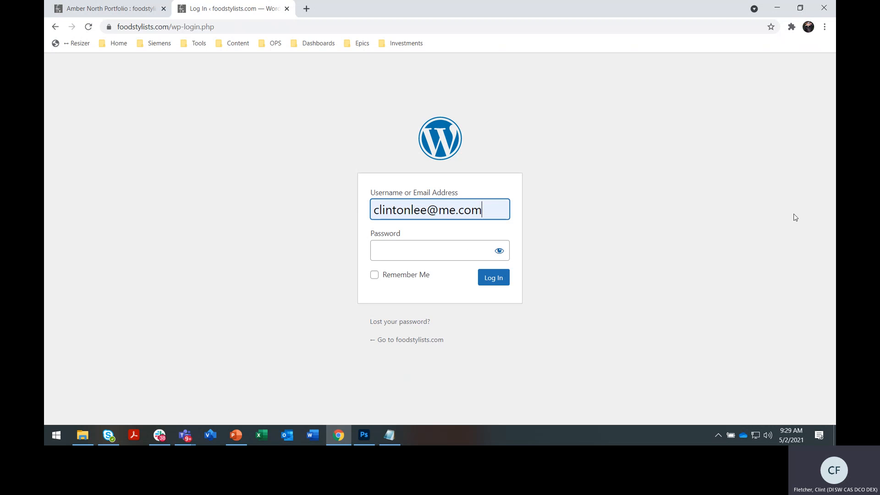
click(468, 253)
text(•••••••)
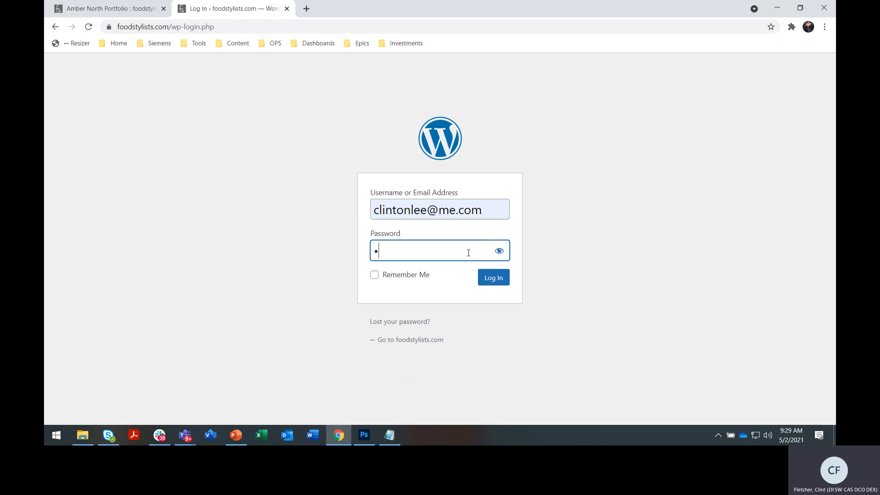
text(•••••••)
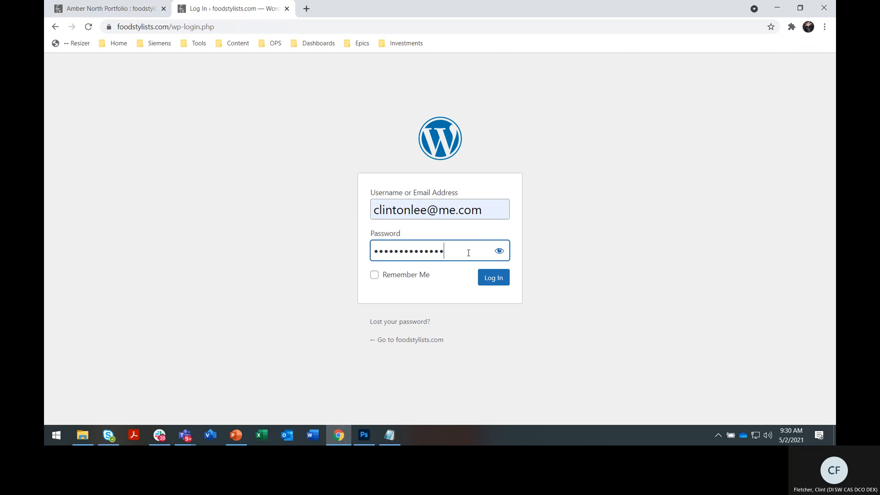
key(Return)
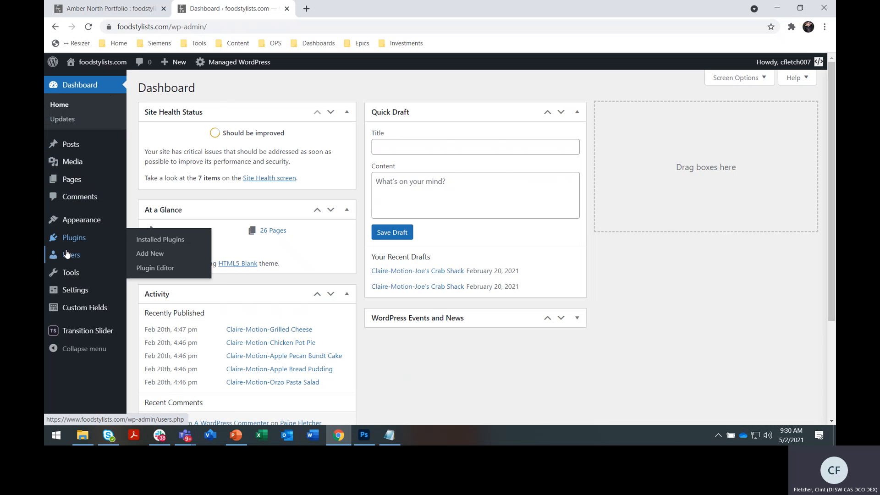
- Open the Transition Slider plugin's dashboard and create a new slider
mouse_move(81, 293)
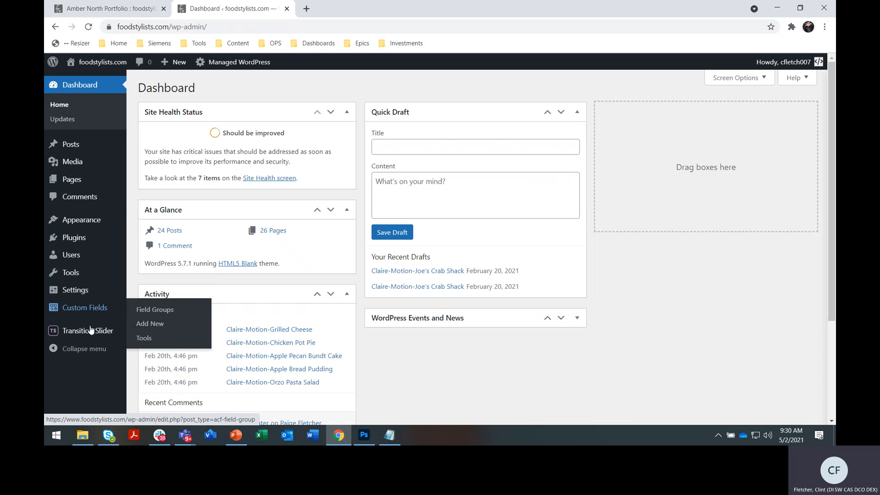
mouse_move(84, 332)
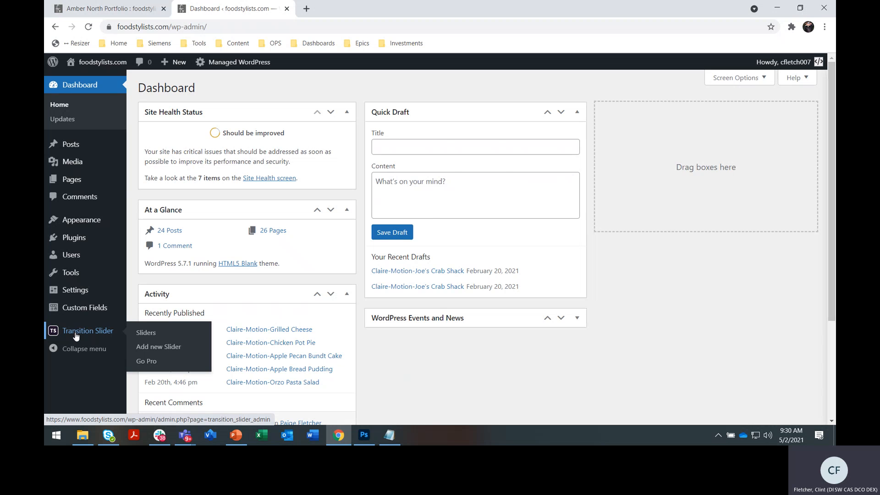
click(76, 334)
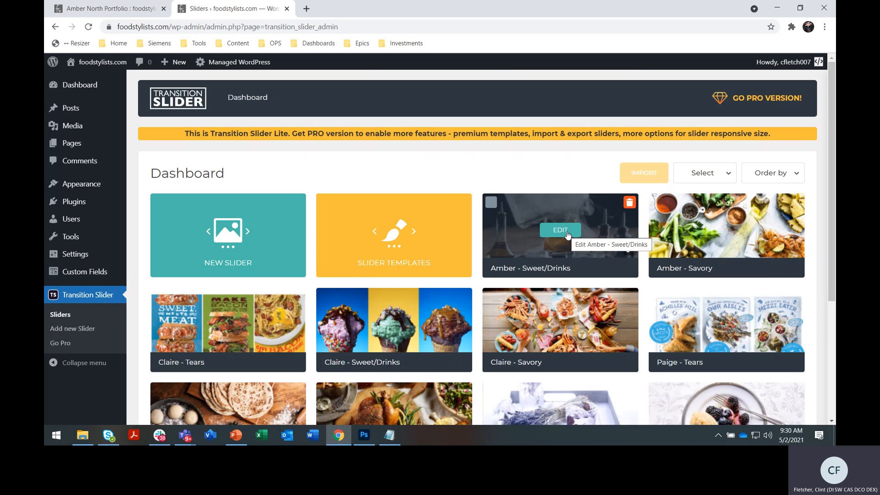
mouse_move(301, 297)
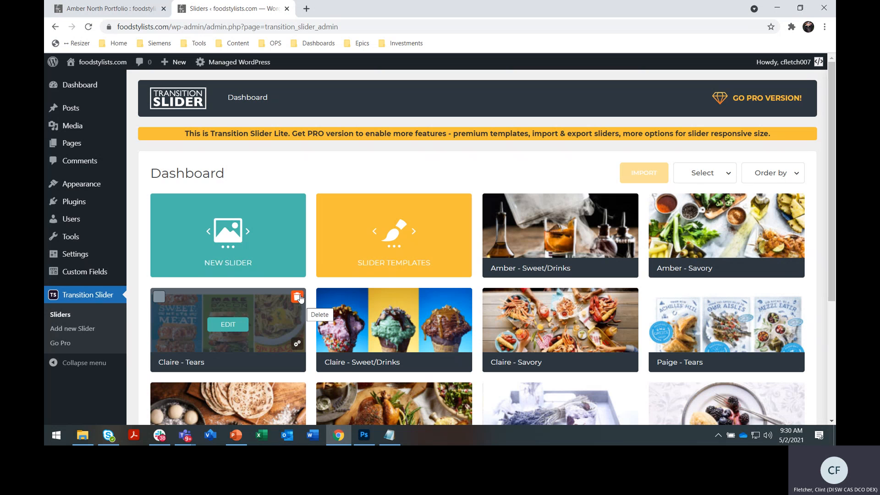
click(253, 227)
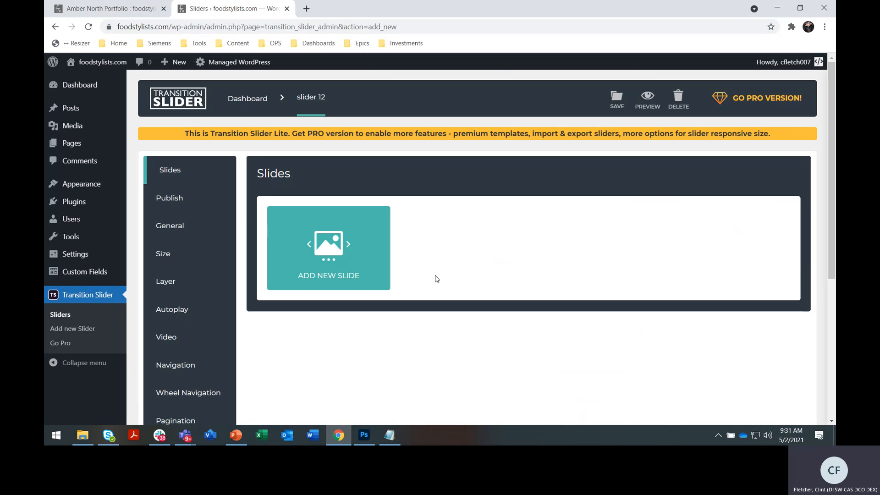
- Add crabcake_1.jpg and crabcake_2.jpg from the media library as two slides in the new slider
click(327, 244)
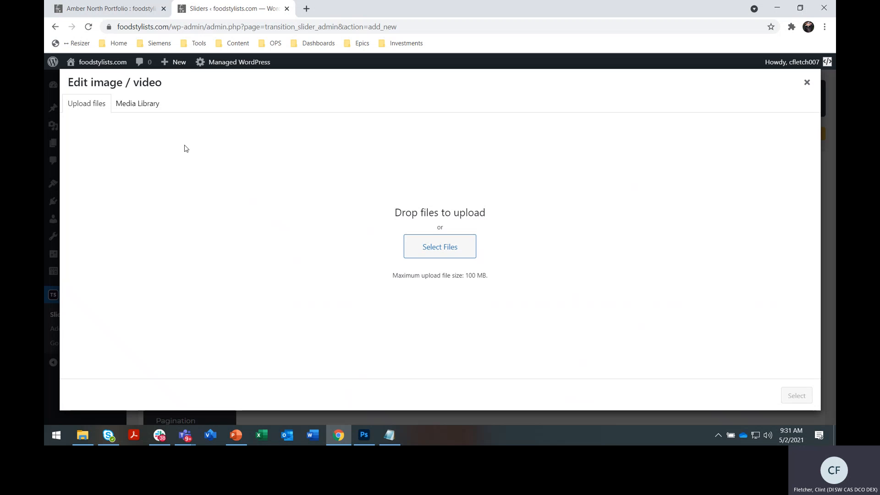
click(149, 107)
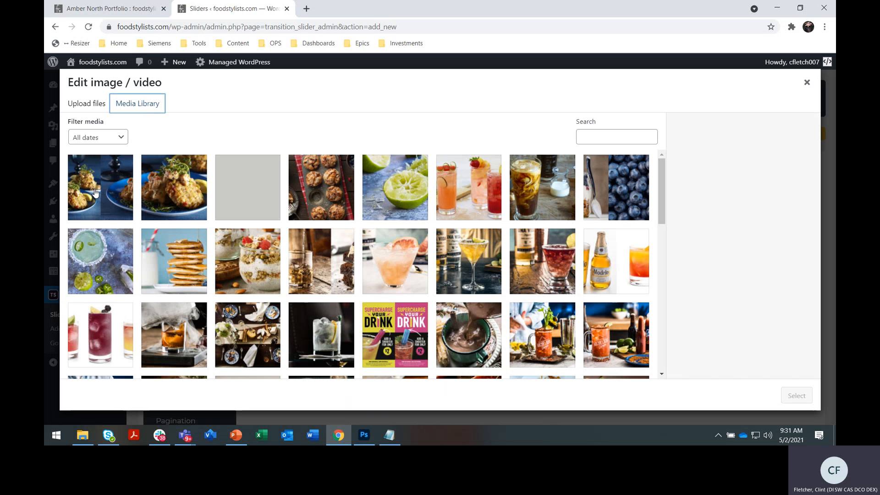
click(108, 184)
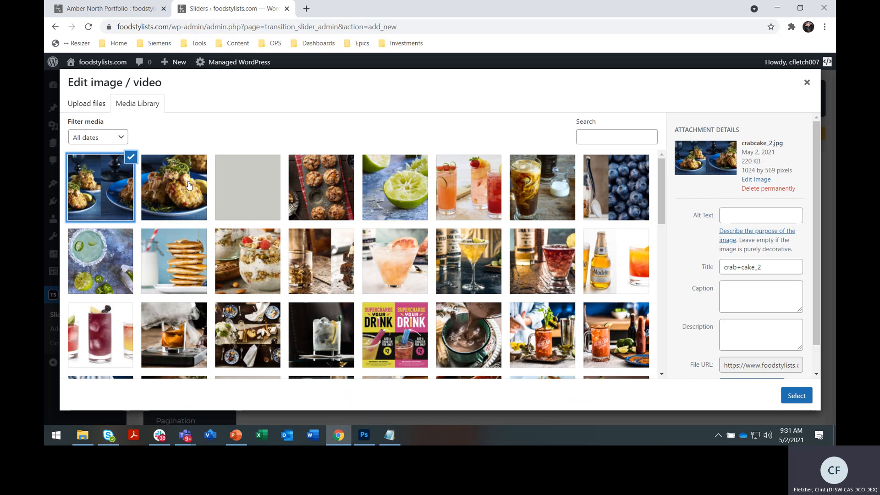
click(173, 206)
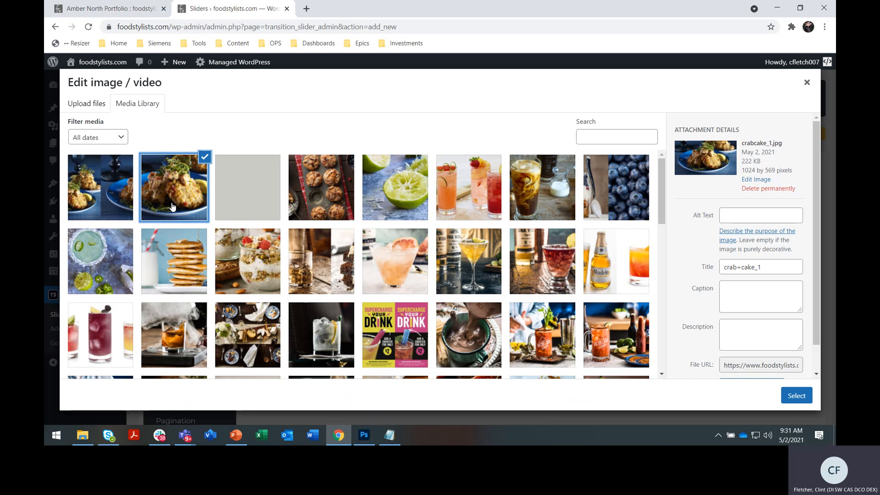
click(112, 180)
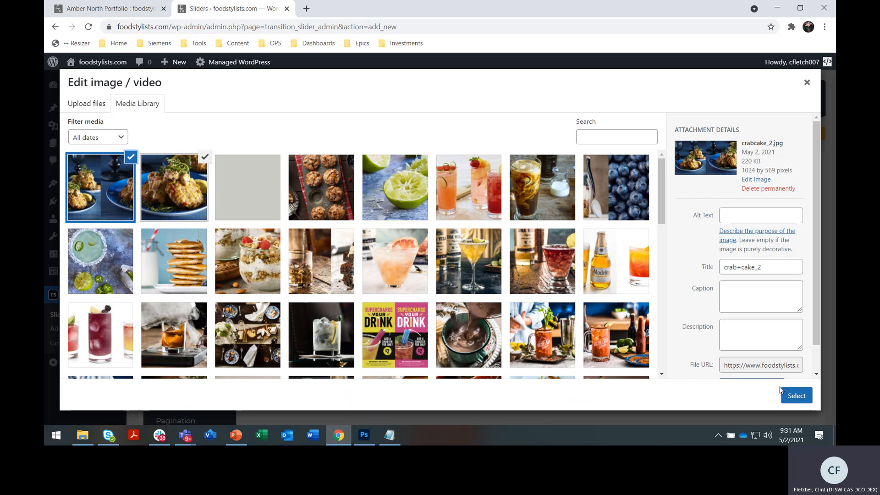
click(797, 395)
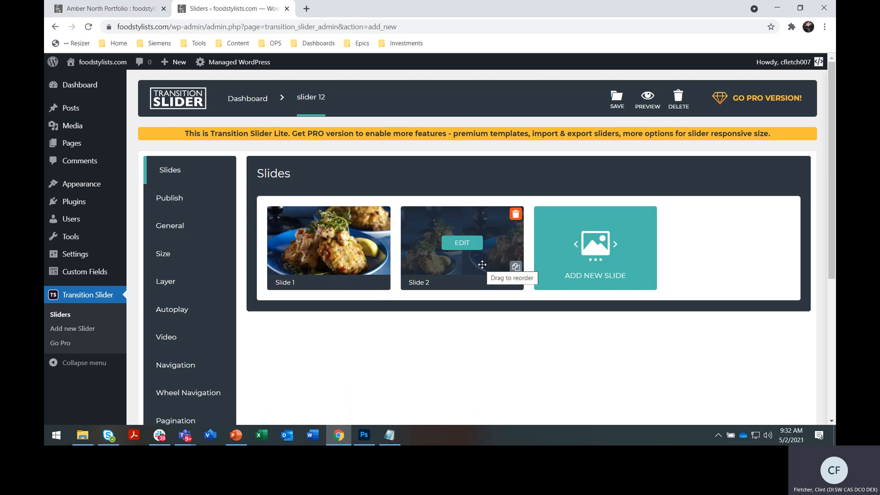
- Open the new slider's general settings and review how existing sliders are named on the plugin dashboard in a separate browser tab
click(171, 228)
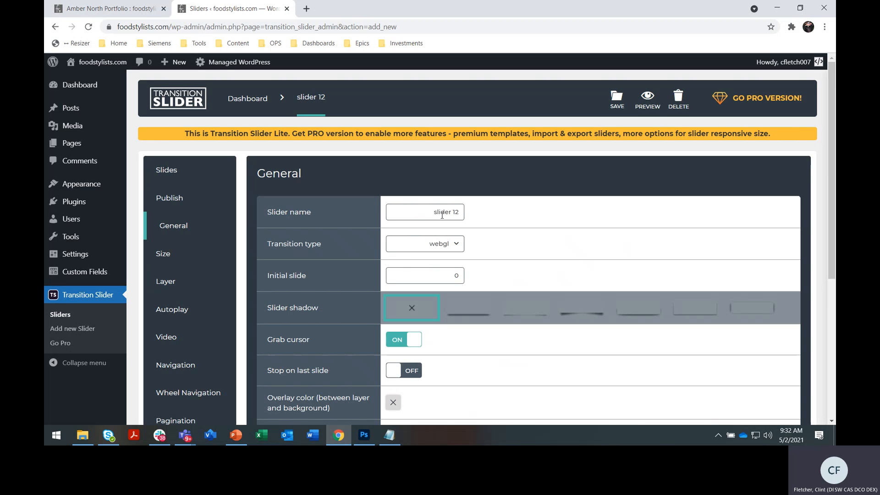
drag(432, 212, 477, 214)
right_click(77, 301)
click(118, 304)
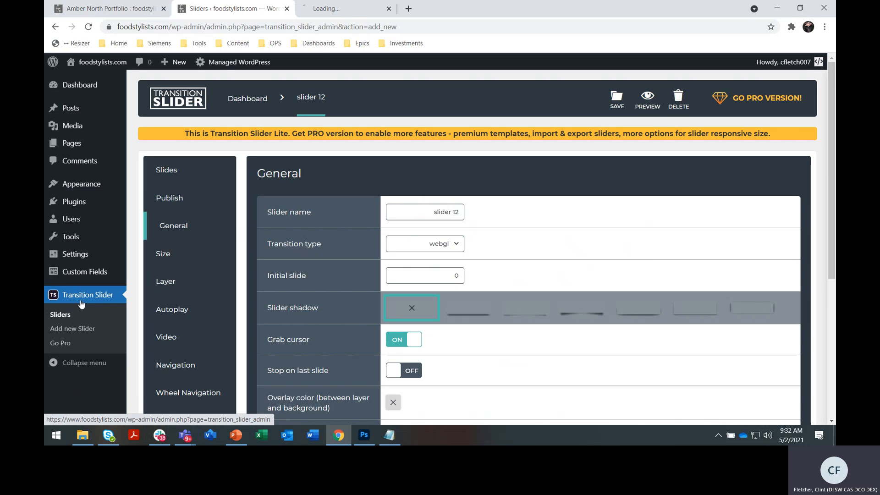
click(328, 14)
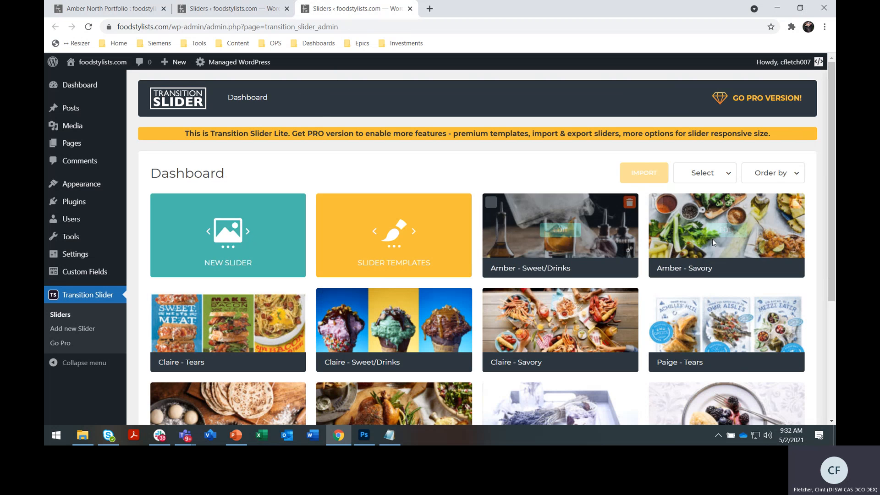
scroll(713, 241, down, 3)
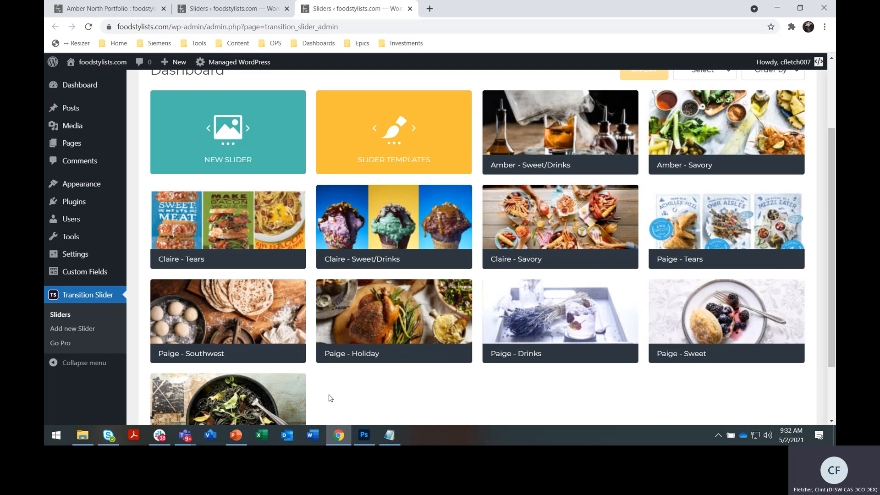
mouse_move(270, 330)
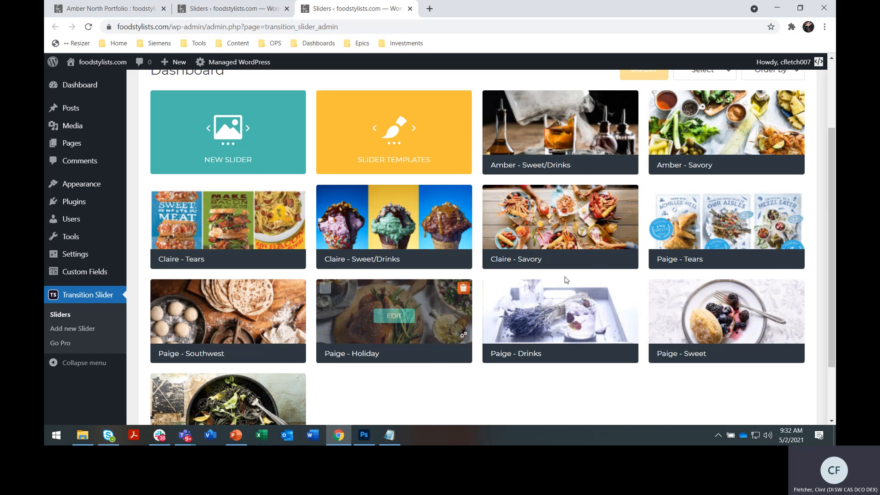
mouse_move(655, 221)
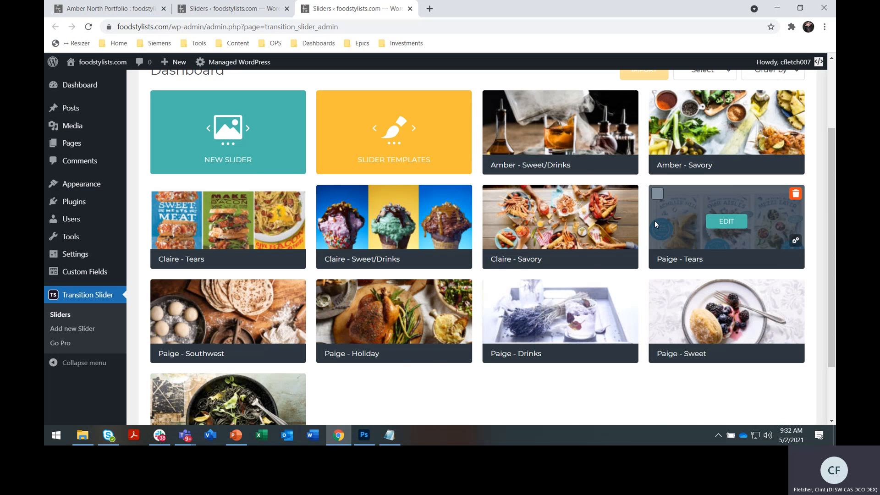
scroll(568, 302, up, 2)
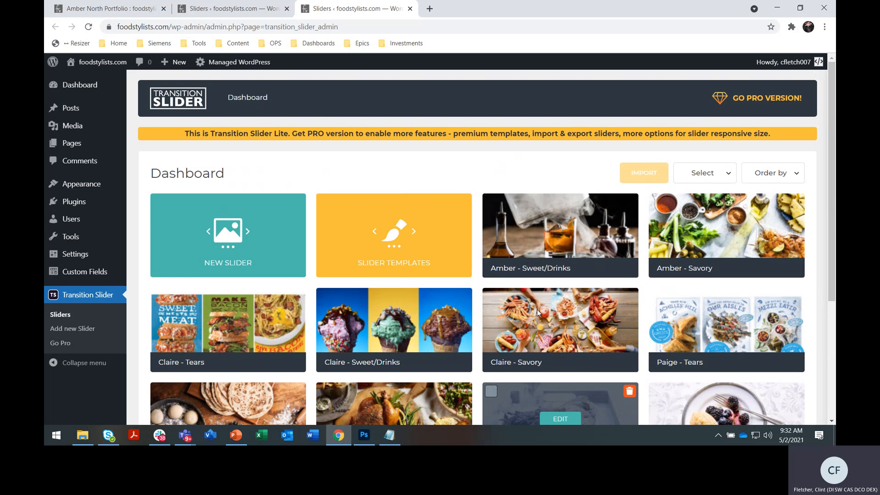
click(215, 6)
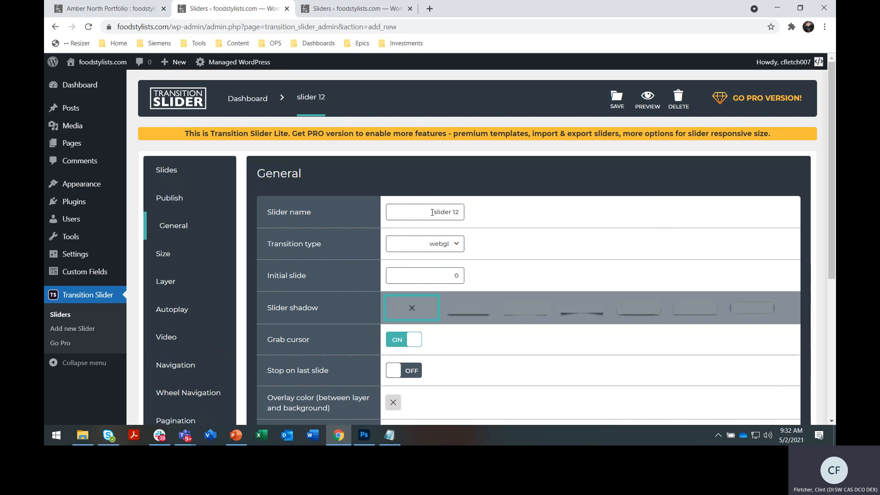
- Rename the slider as "Amber - Drinks" and save it
drag(432, 212, 466, 213)
text(Amber -)
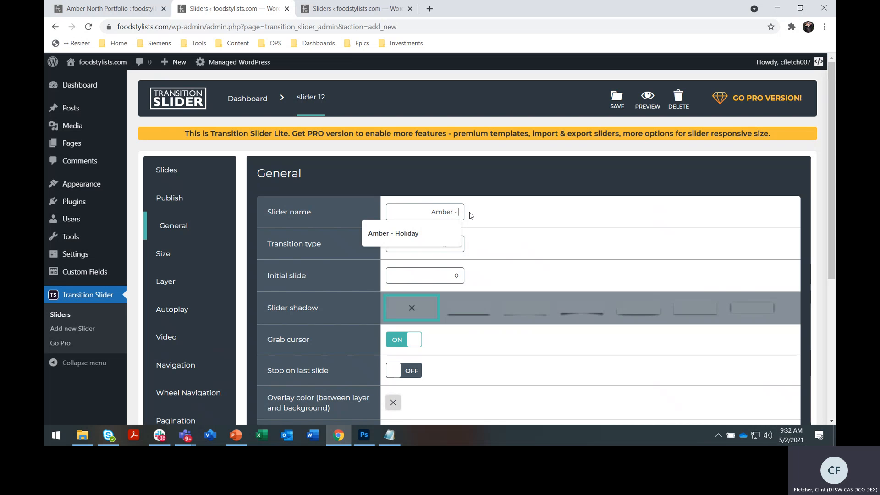
text( Drinks)
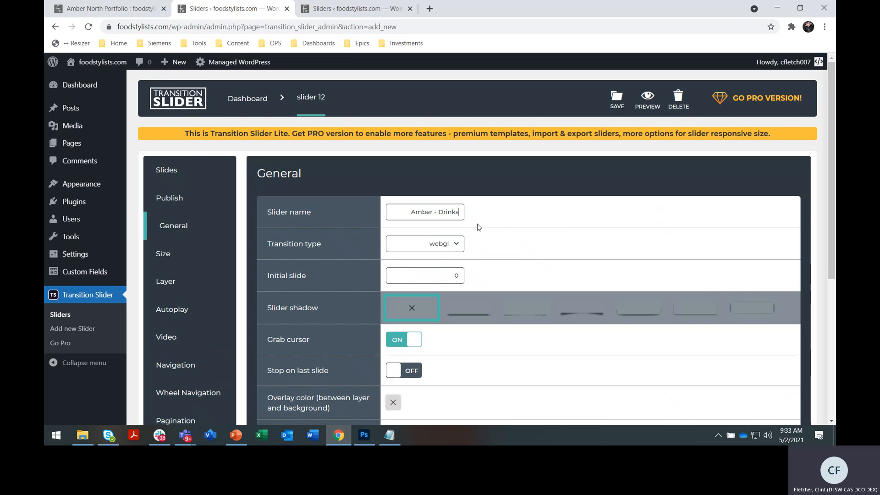
scroll(542, 221, down, 1)
scroll(542, 221, up, 1)
click(617, 104)
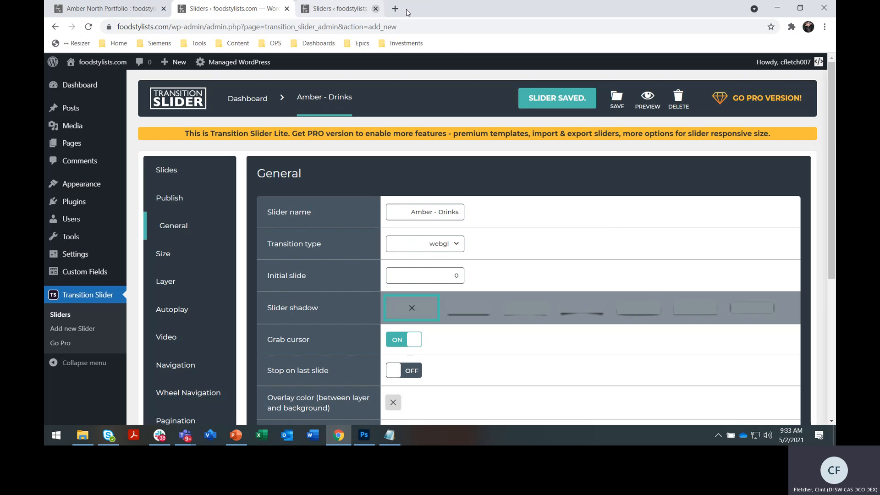
- Close the extra browser tab and return to the sliders dashboard to check the saved slider in the list
click(410, 9)
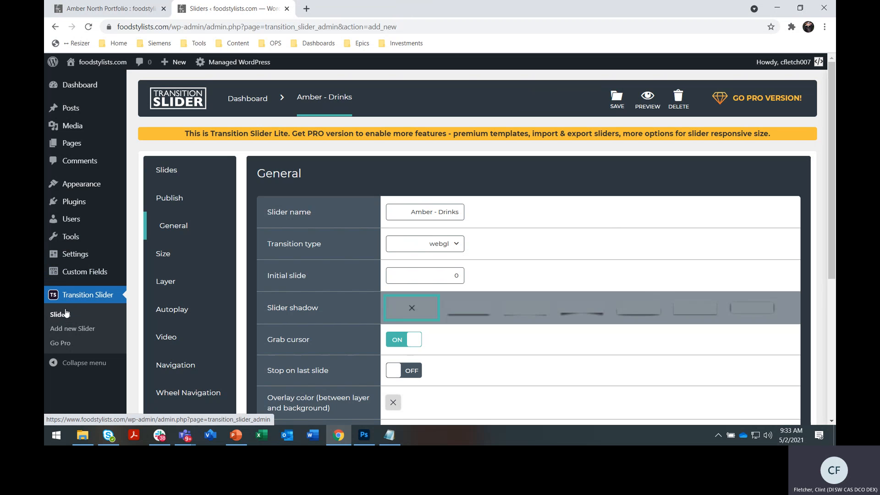
click(79, 300)
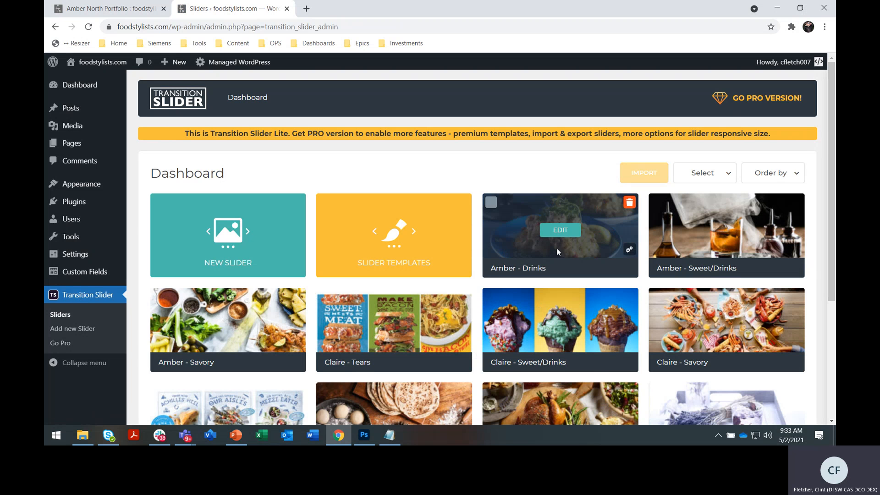
scroll(579, 293, down, 2)
scroll(559, 262, up, 2)
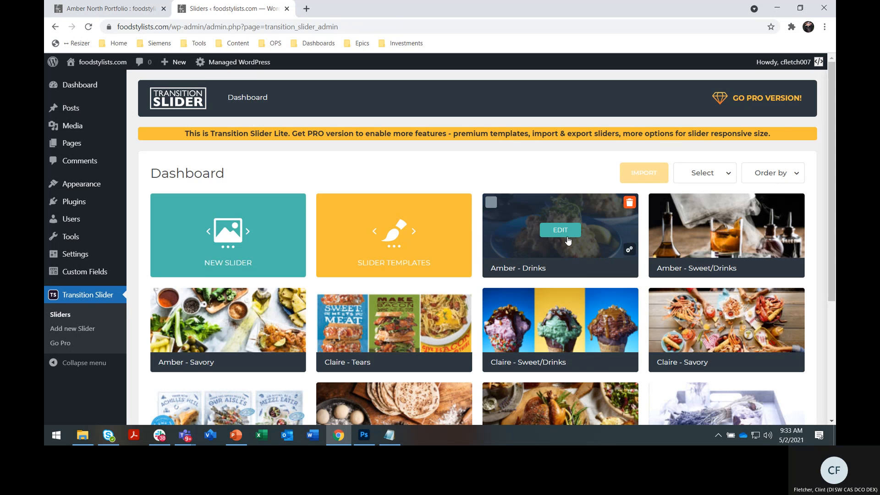
- Open the "Amber - Drinks" slider for editing and save it
click(566, 236)
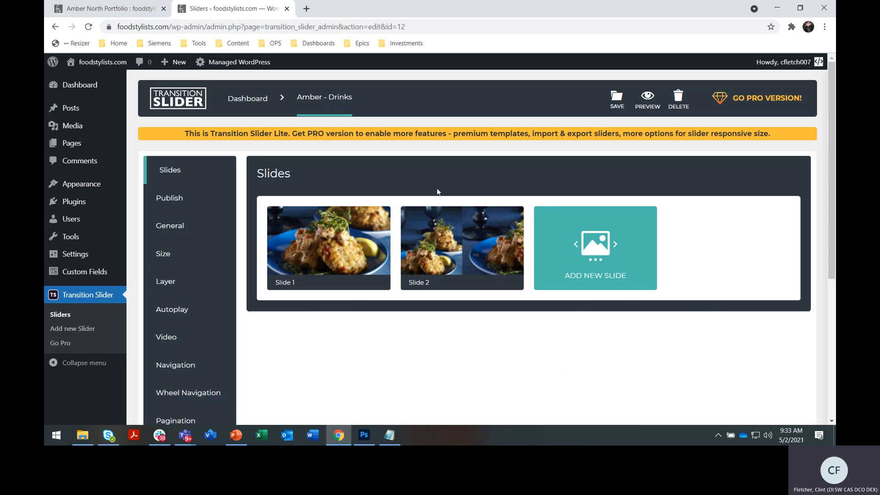
mouse_move(422, 221)
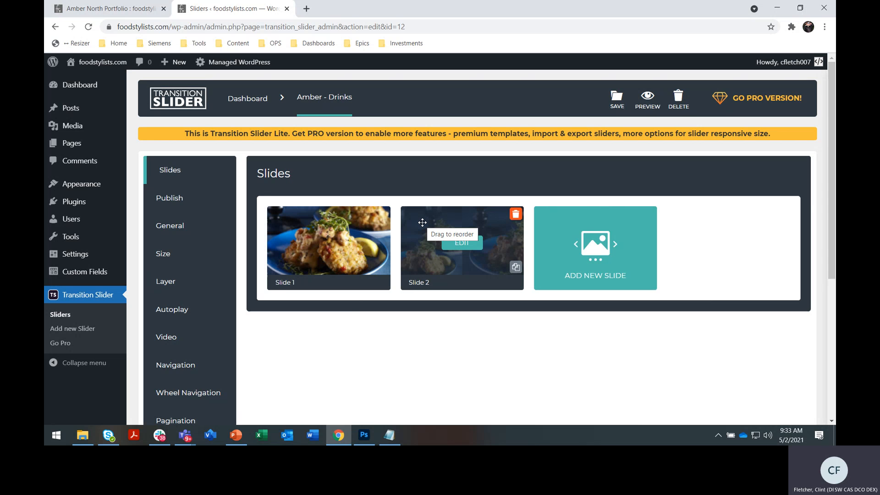
click(616, 103)
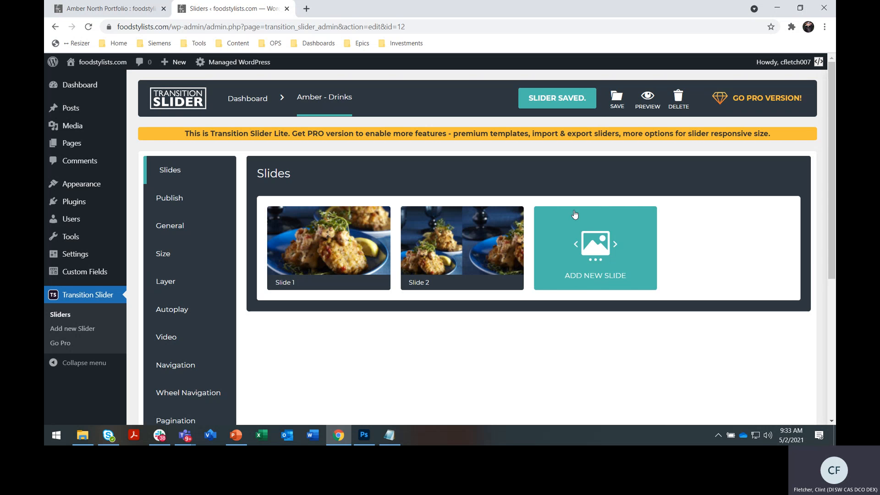
- Open the first slide, review its transition effect settings, and return to the "Amber - Drinks" slider
mouse_move(349, 221)
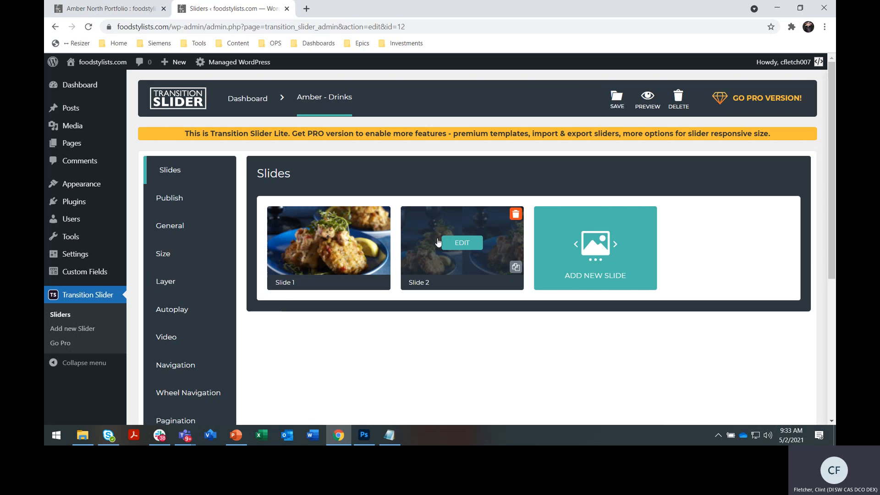
click(340, 252)
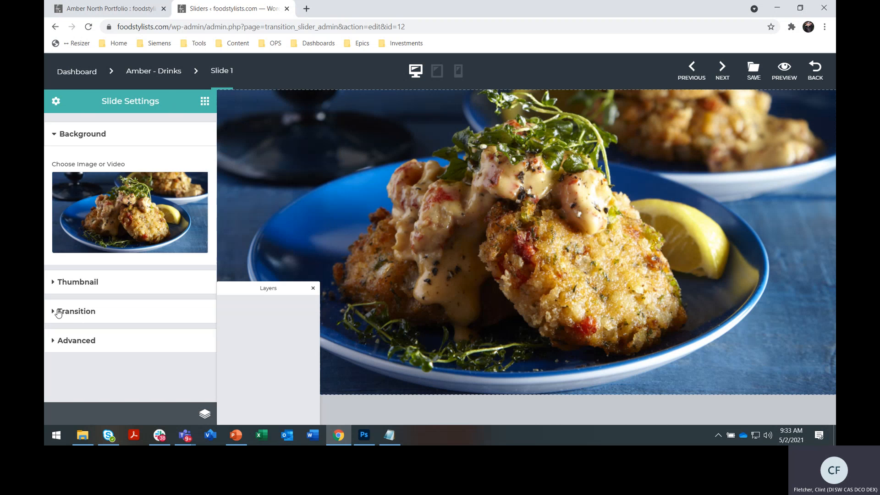
click(56, 311)
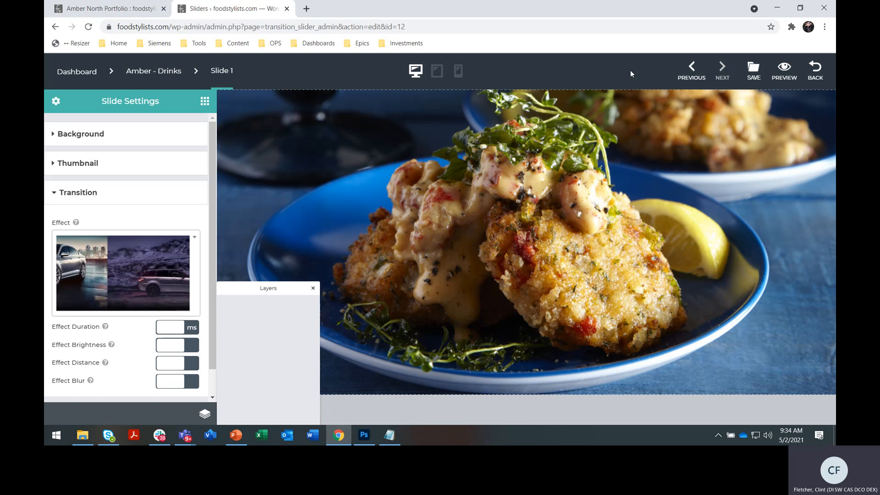
click(181, 75)
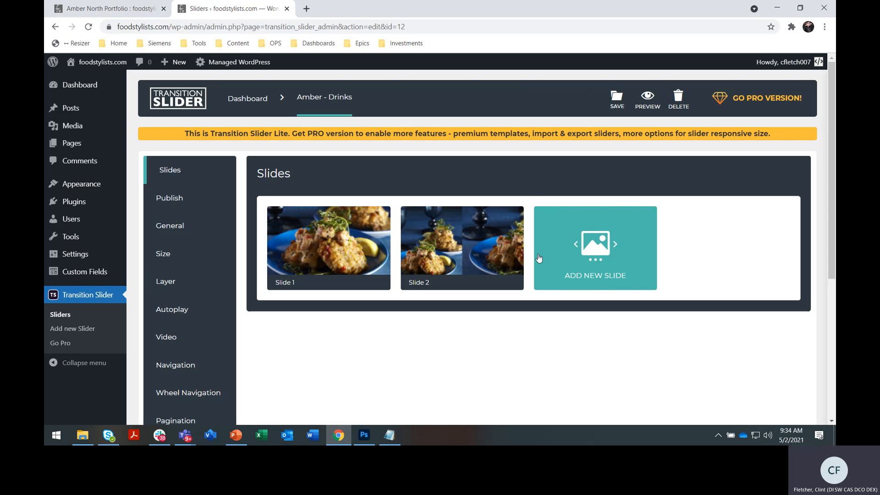
- Review the slider's publish shortcode and its general settings
scroll(526, 344, down, 1)
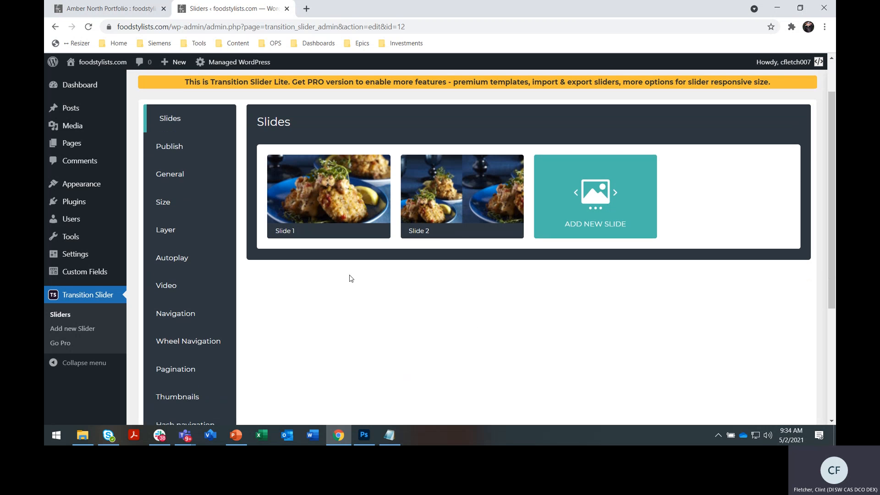
mouse_move(437, 191)
click(183, 154)
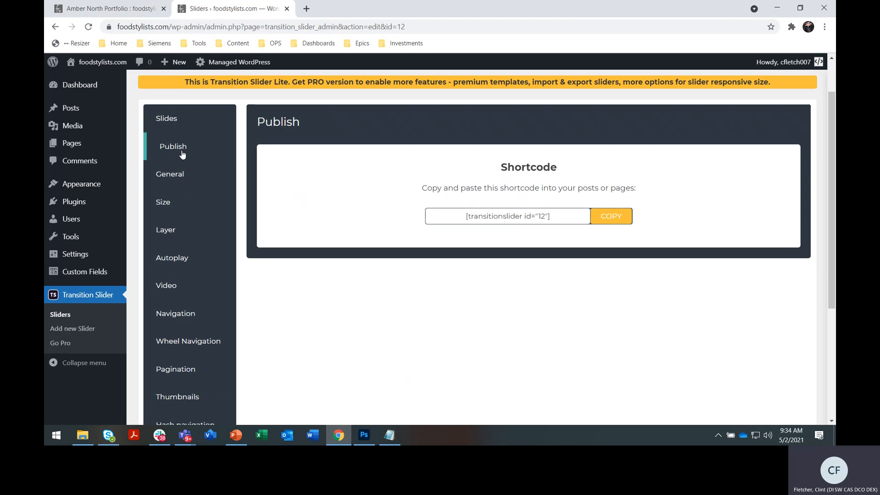
click(174, 174)
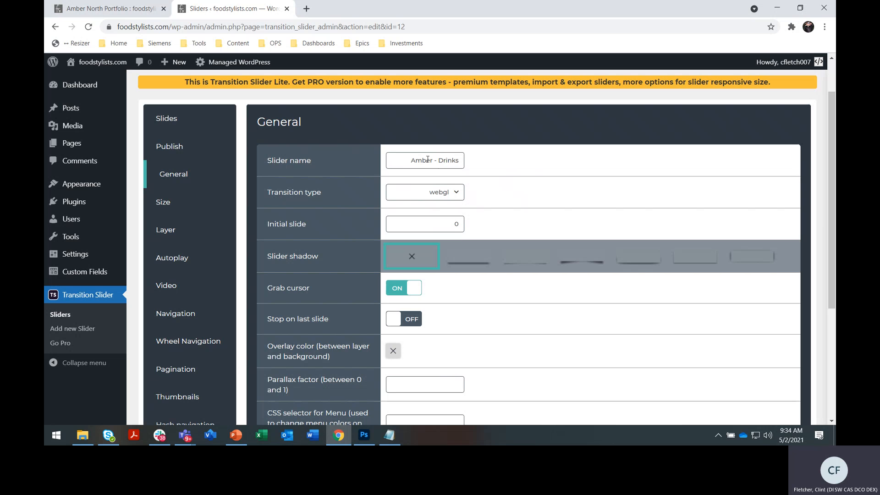
scroll(504, 232, down, 1)
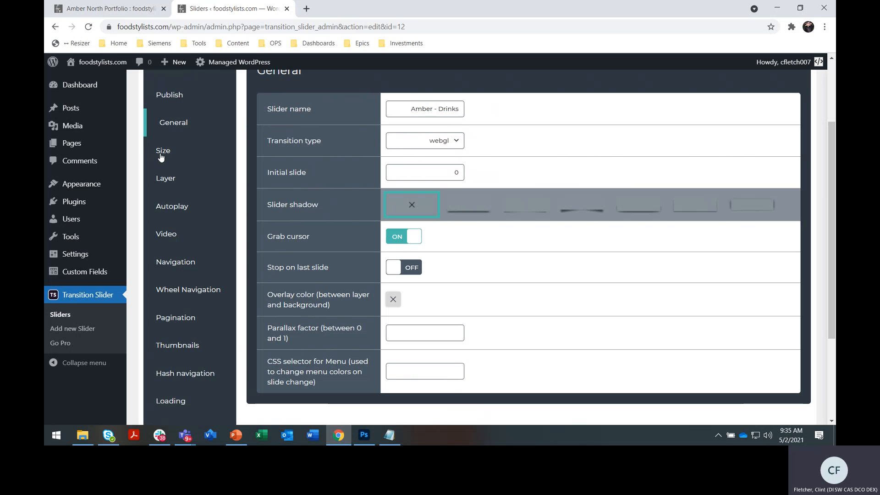
- Turn on force responsive mode, fullscreen mode and force fullscreen mode in the slider's size settings
click(174, 160)
scroll(500, 228, up, 1)
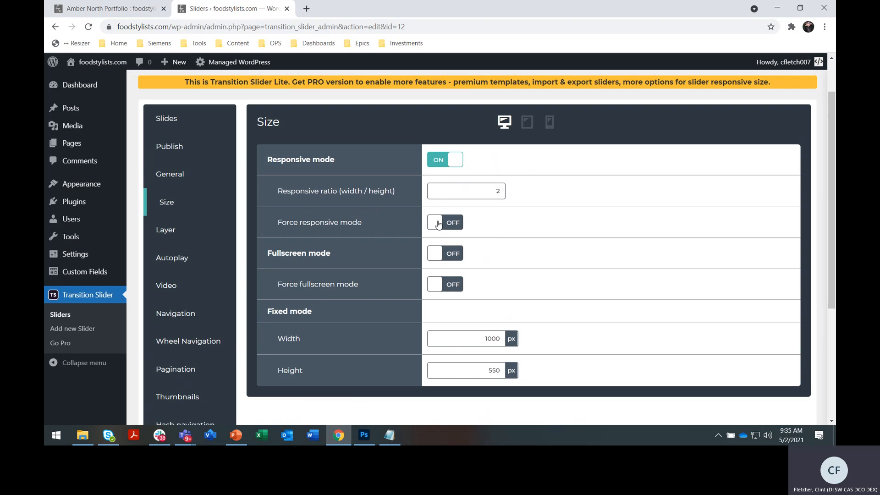
click(447, 222)
click(436, 253)
click(447, 283)
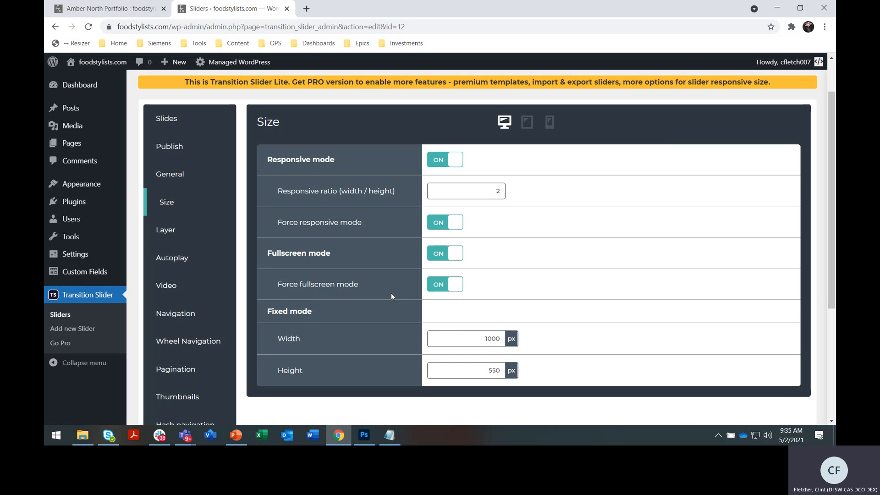
- Review the slider's layer, autoplay, video, navigation, wheel navigation, pagination and thumbnail settings
click(164, 232)
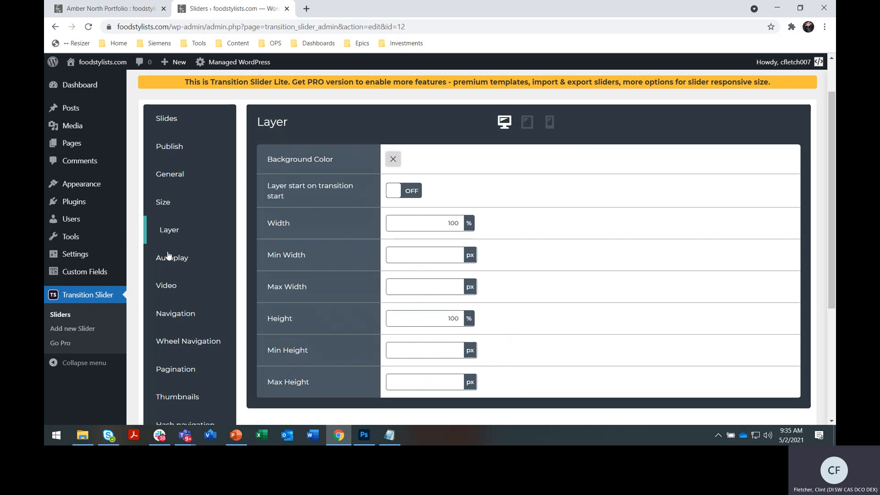
click(168, 255)
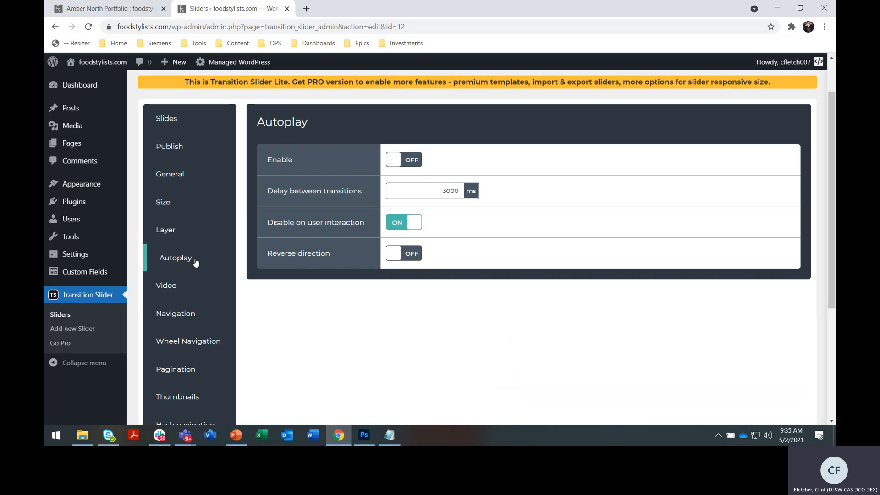
click(170, 287)
click(177, 313)
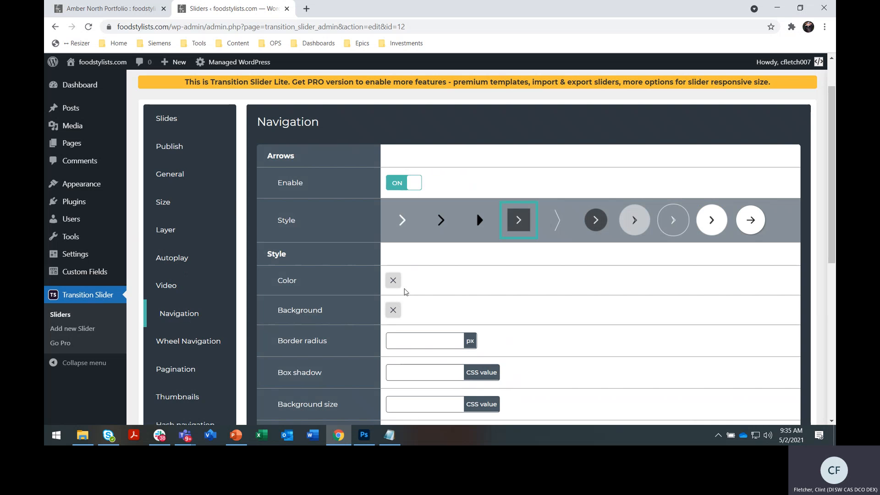
scroll(405, 292, down, 3)
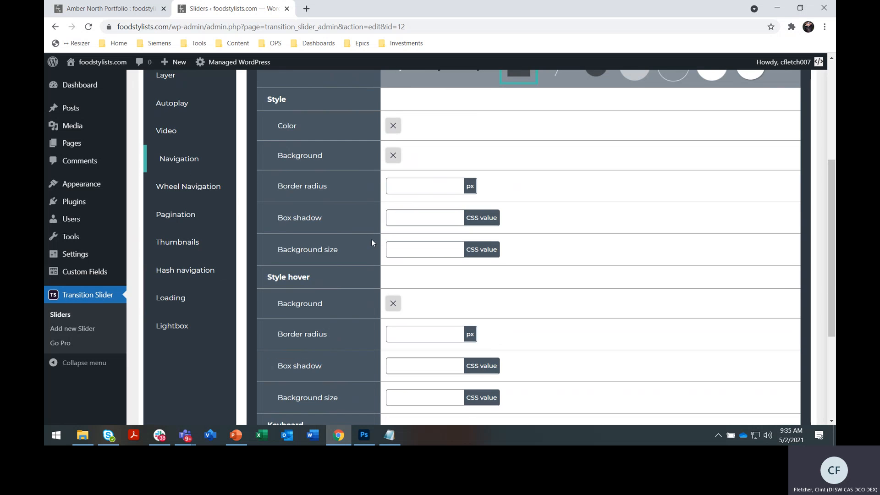
click(212, 186)
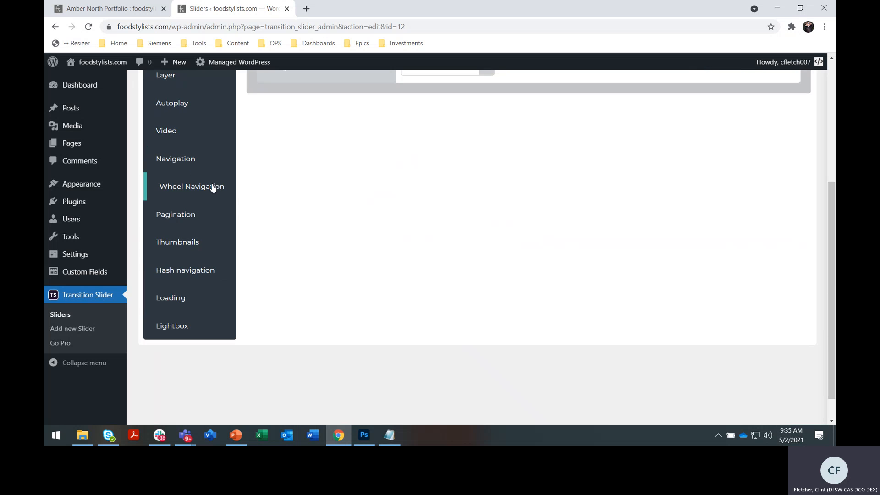
click(188, 213)
scroll(345, 290, down, 3)
scroll(339, 285, up, 2)
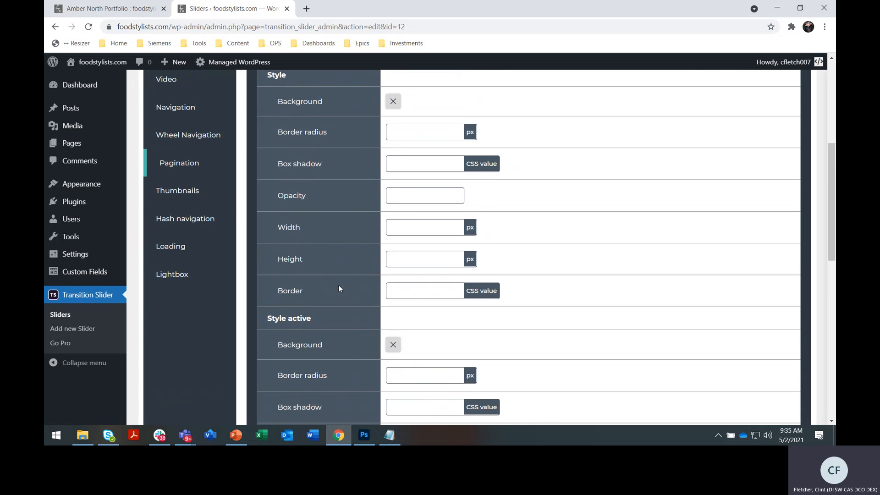
click(194, 203)
scroll(197, 238, up, 3)
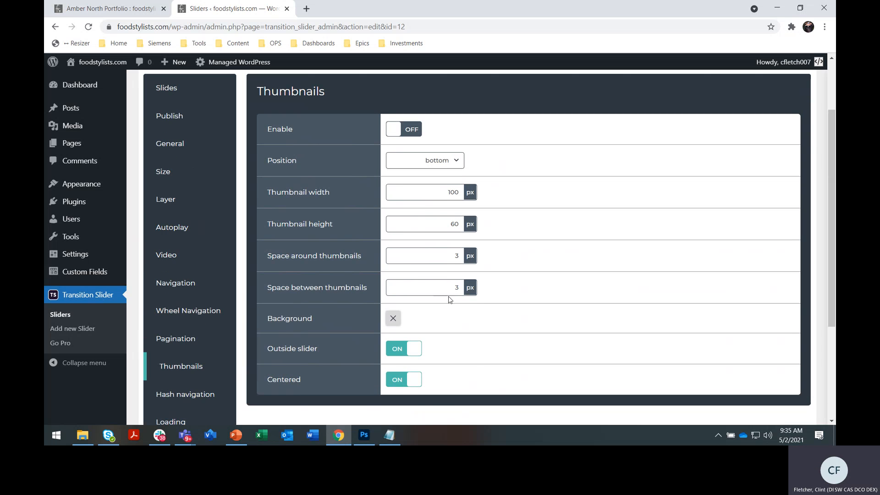
scroll(449, 298, up, 2)
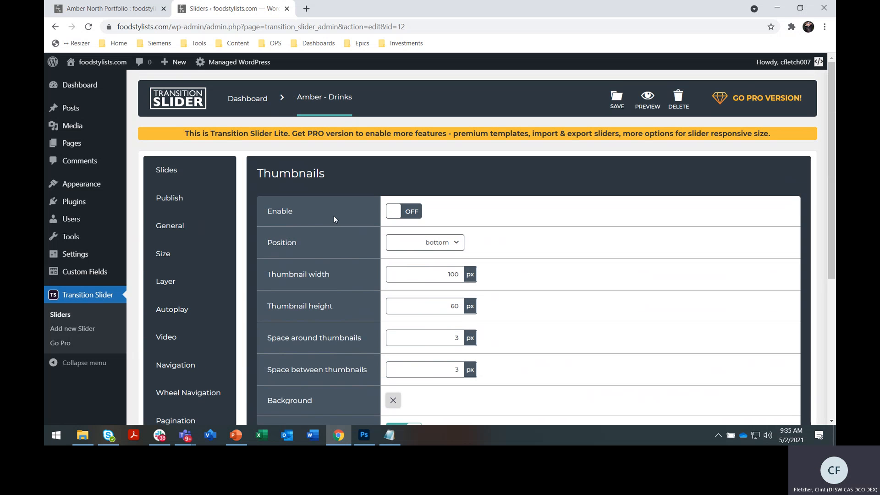
- Copy the shortcode [transitionslider id="12"] from the slider's publish settings and reselect its text
click(180, 200)
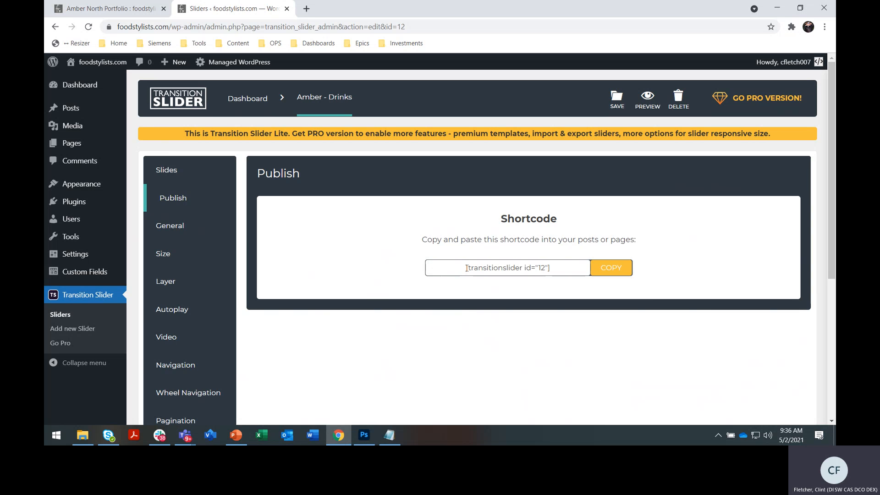
drag(564, 268, 465, 268)
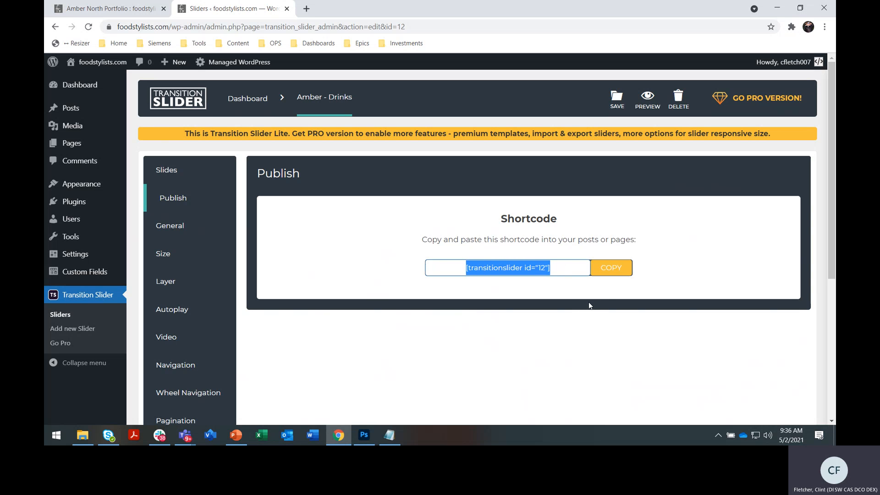
click(620, 274)
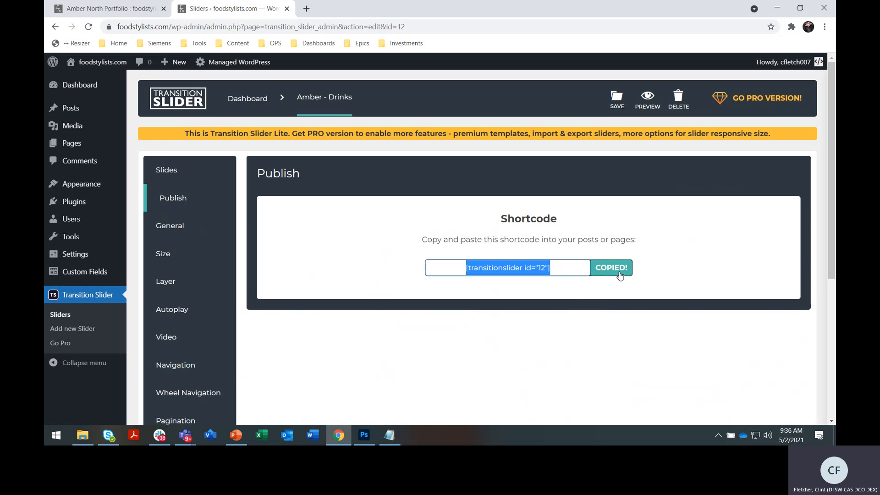
click(442, 267)
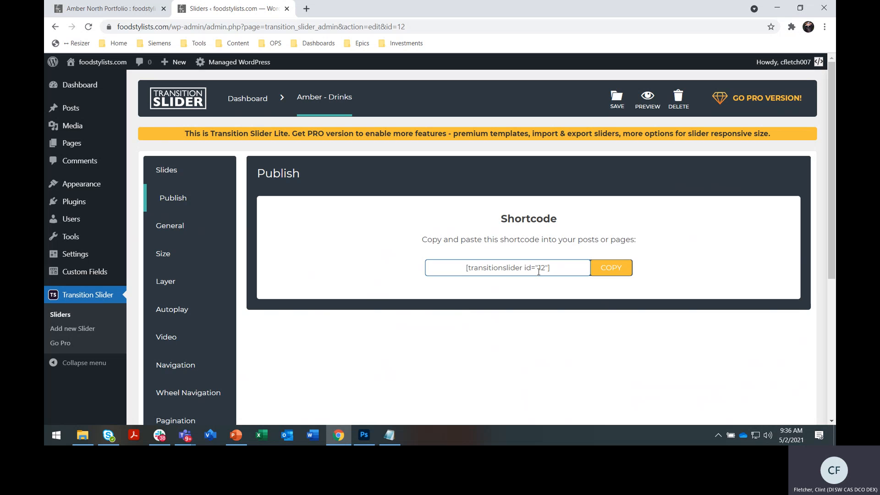
drag(559, 269, 442, 267)
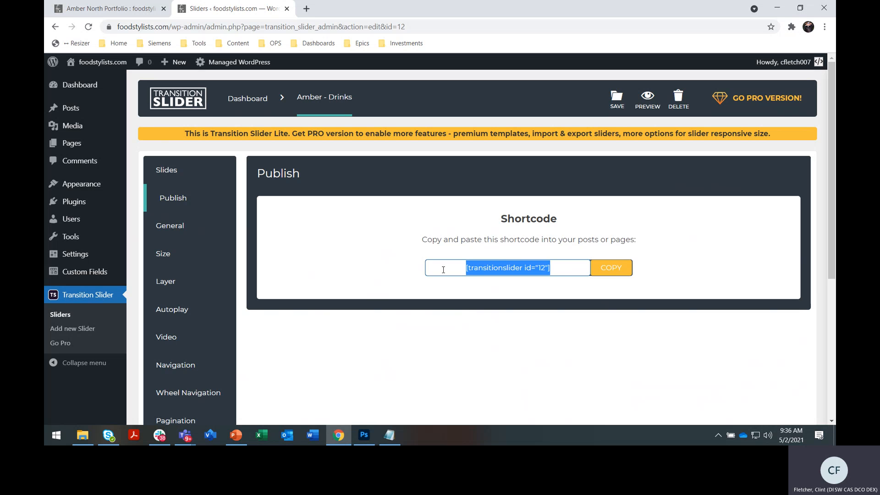
click(522, 272)
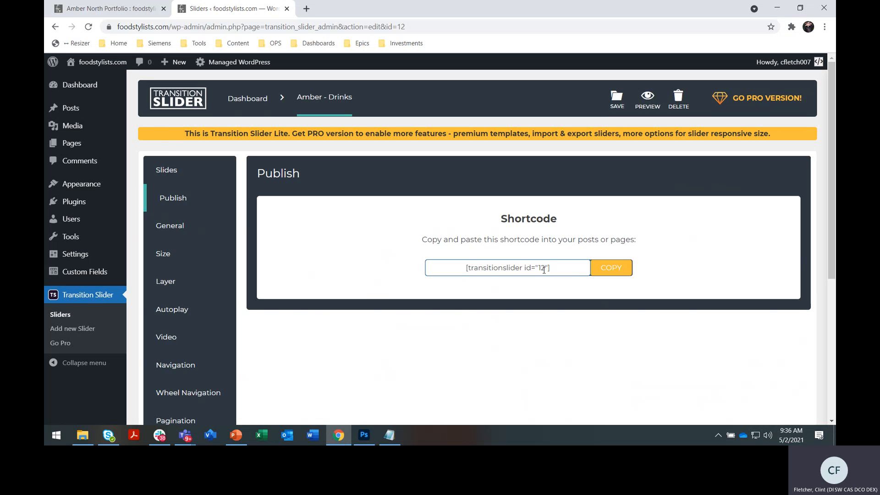
drag(544, 270, 465, 267)
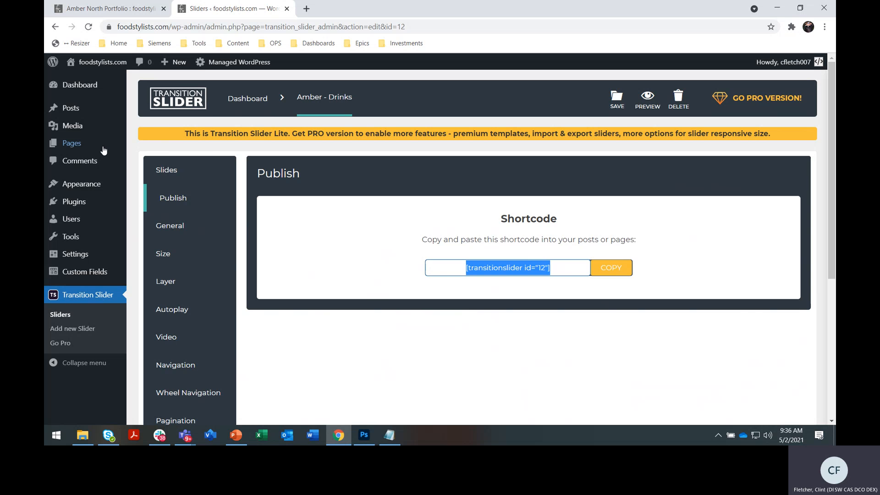
- Open the Amber-Gallery-Sweet-Drinks page in the block editor and dismiss the welcome guide
click(84, 147)
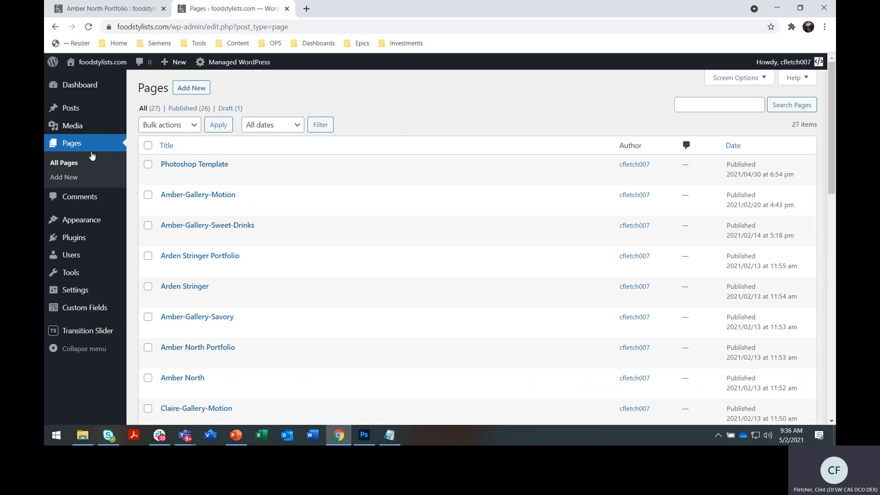
mouse_move(215, 231)
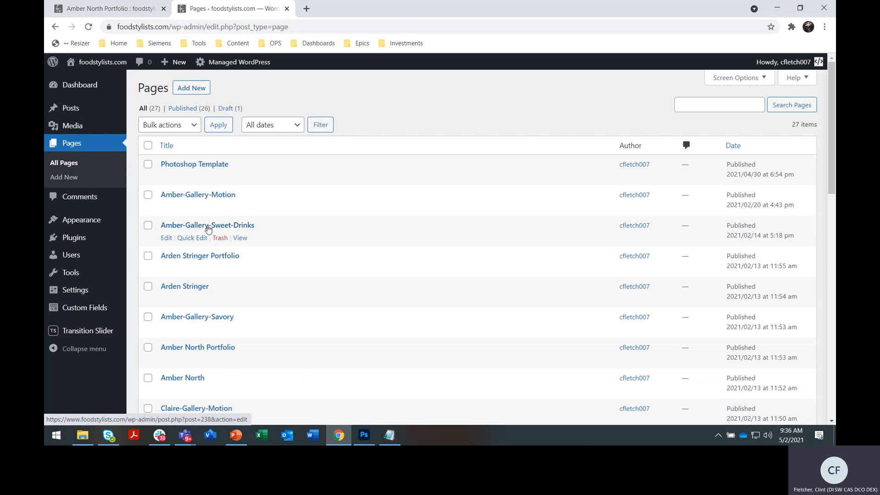
click(208, 228)
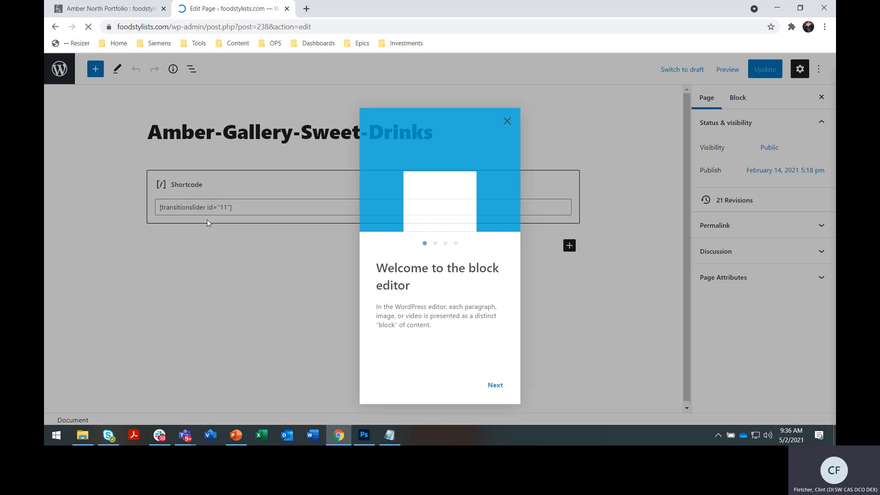
click(507, 104)
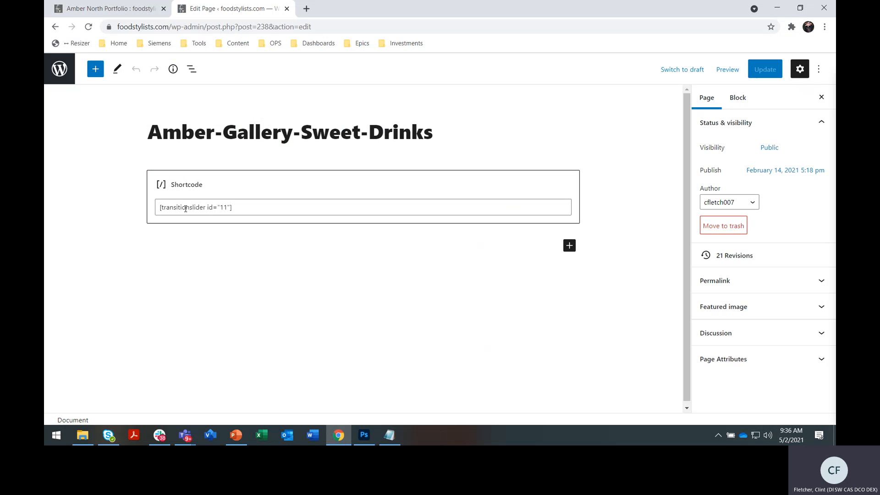
- Inspect the page's existing shortcode block and add an empty paragraph block beneath it
drag(242, 211, 169, 208)
click(169, 208)
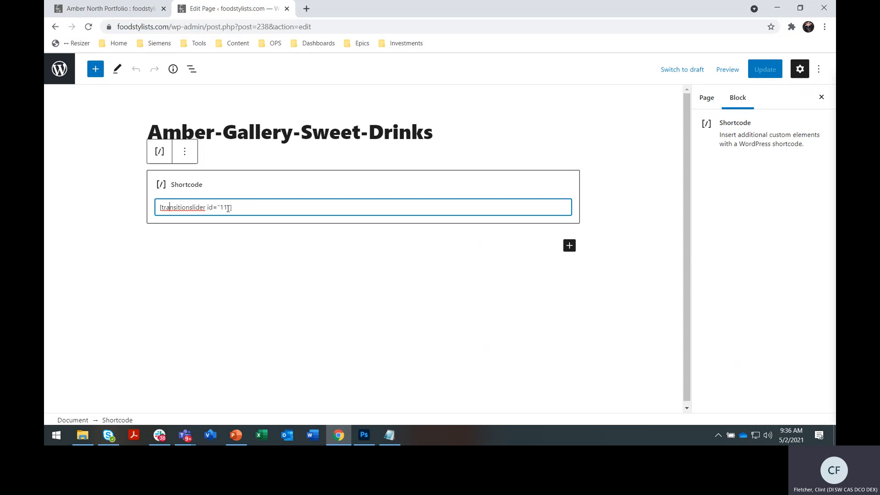
click(706, 97)
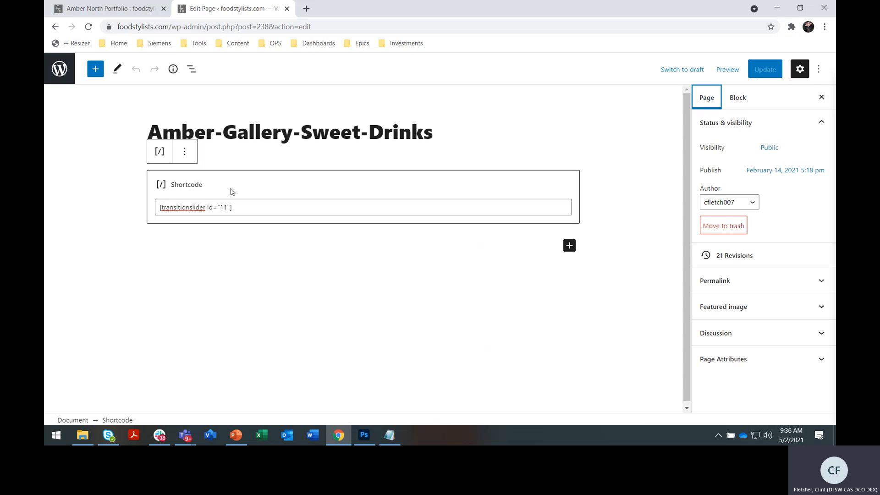
key(Return)
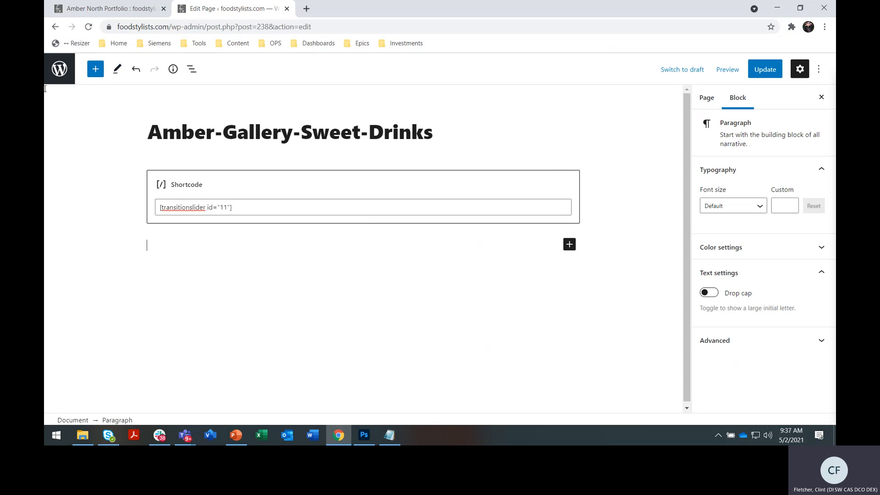
- Enable spotlight mode and turn off fullscreen mode in the block editor to bring back the admin navigation
click(819, 68)
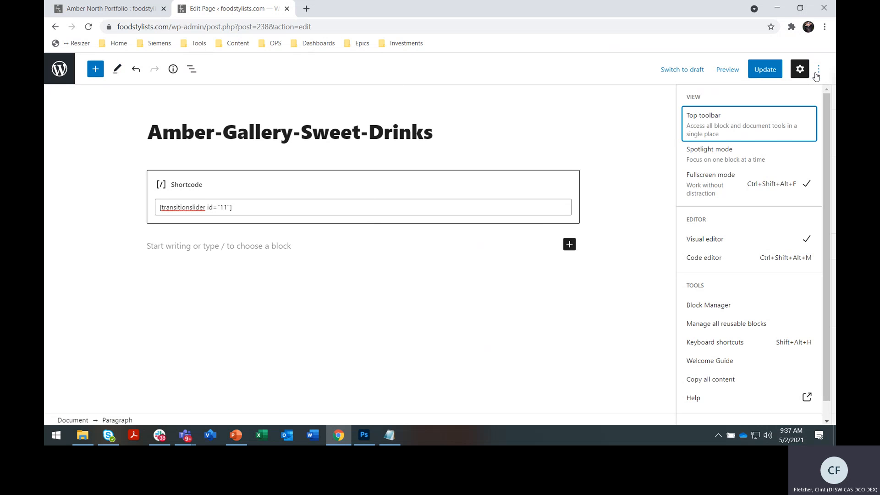
click(728, 165)
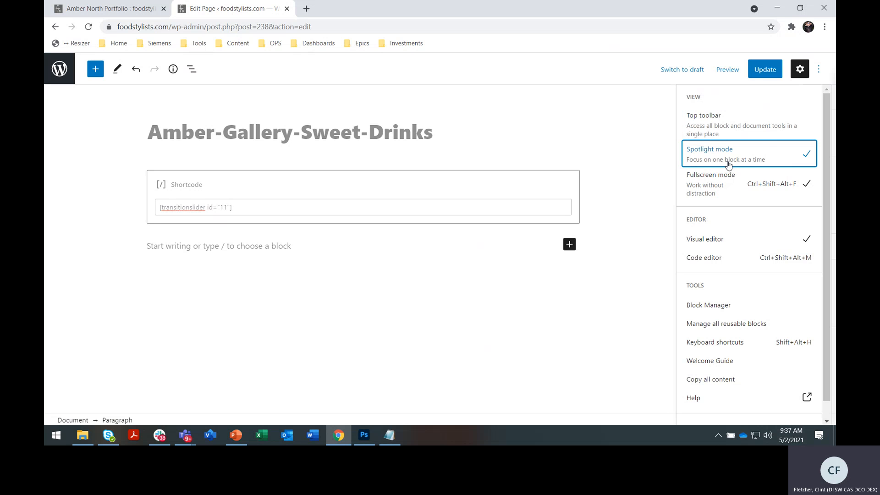
click(724, 183)
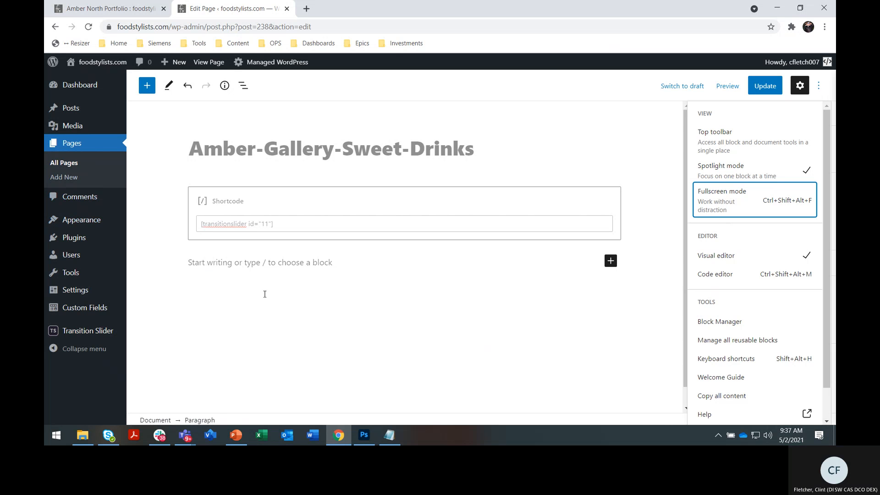
- Open the Transition Slider dashboard, discarding the page's unsaved changes, and delete the "Amber - Drinks" slider
click(84, 334)
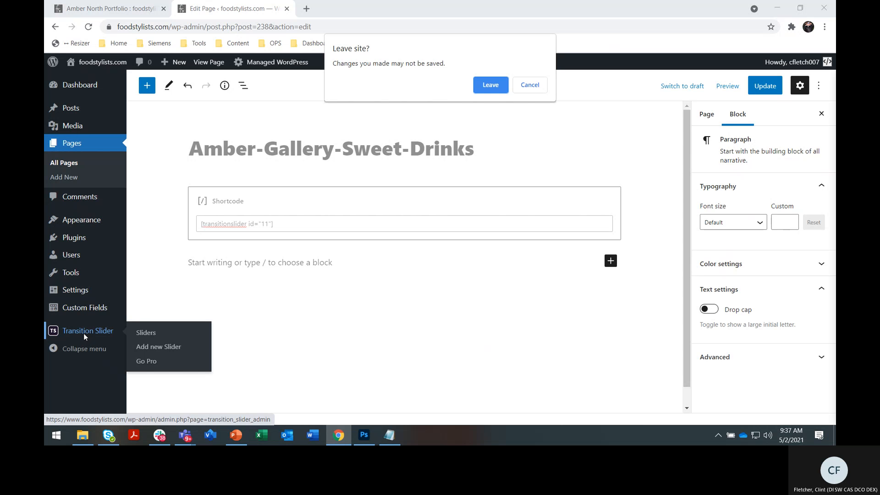
click(490, 85)
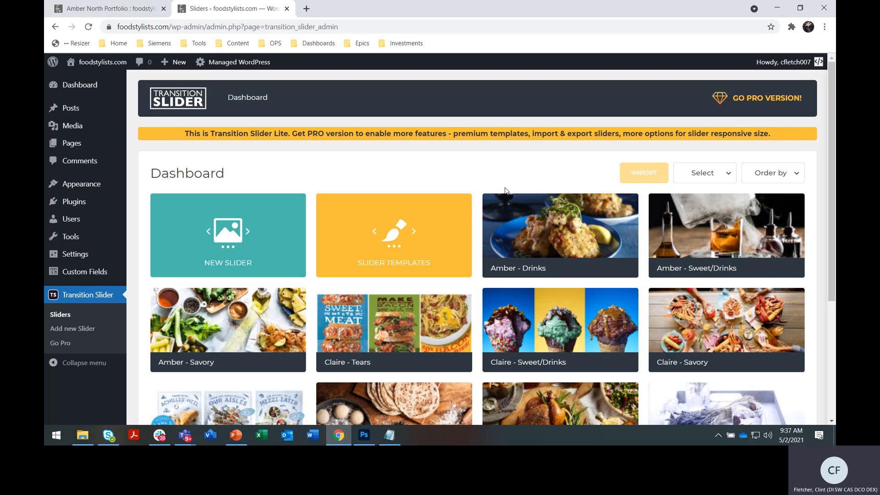
mouse_move(563, 228)
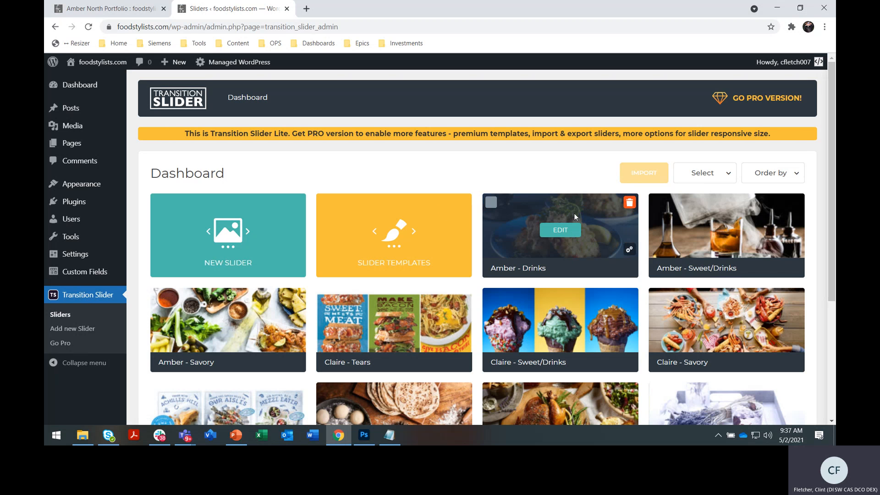
click(629, 203)
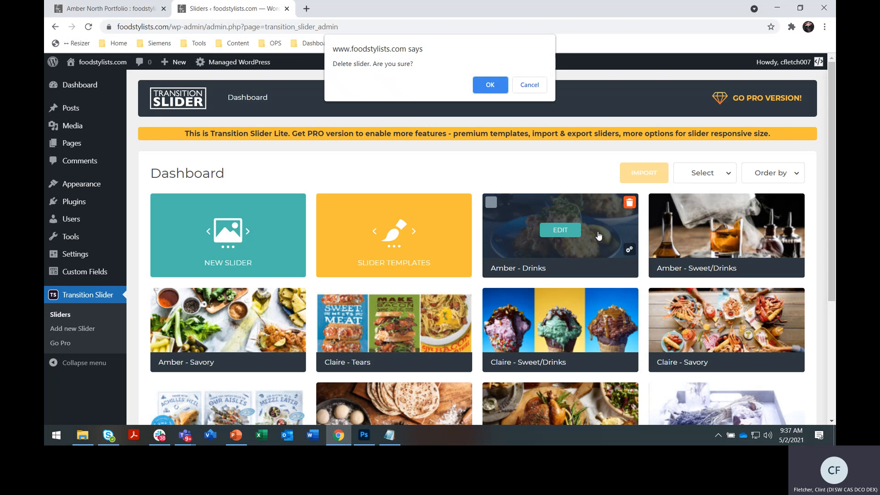
click(495, 91)
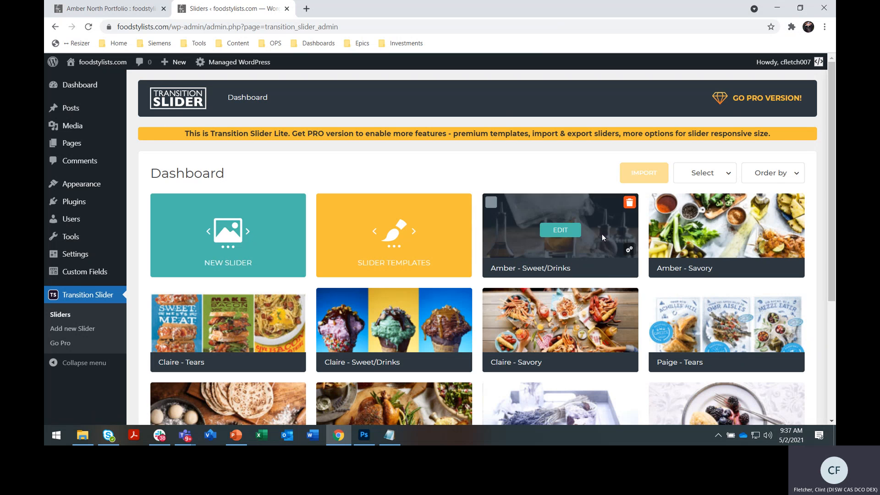
scroll(600, 250, down, 2)
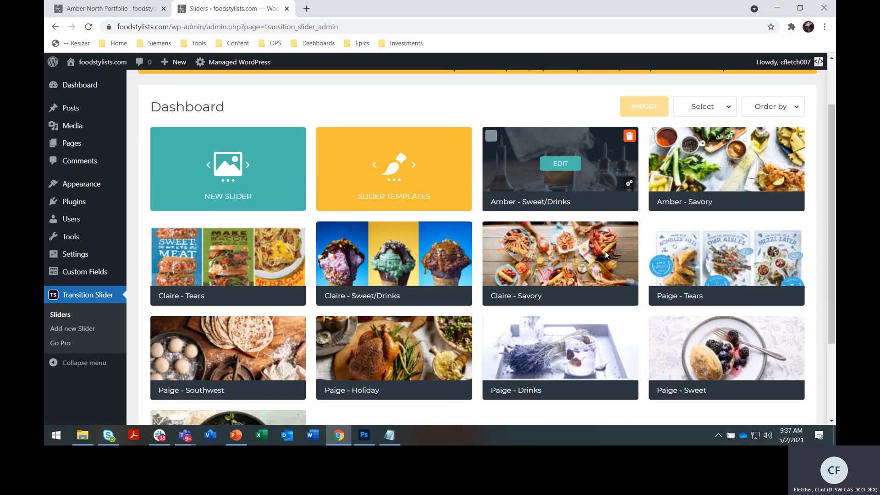
scroll(605, 251, up, 2)
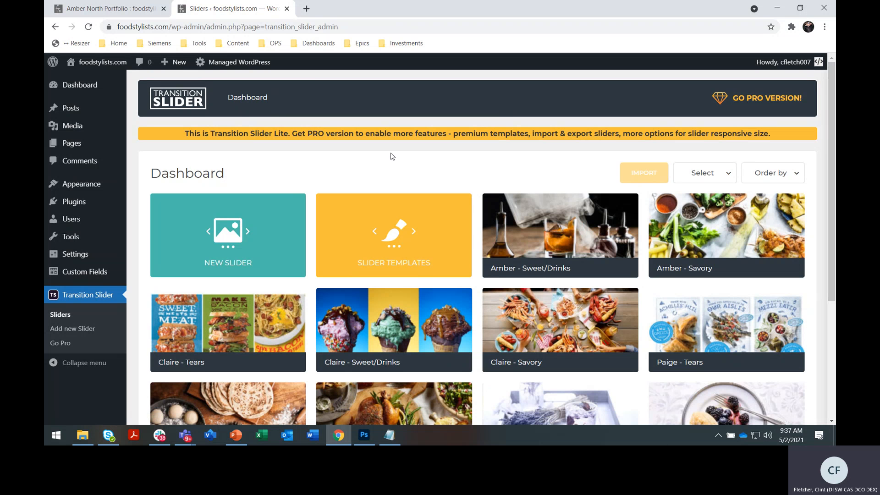
scroll(554, 305, down, 3)
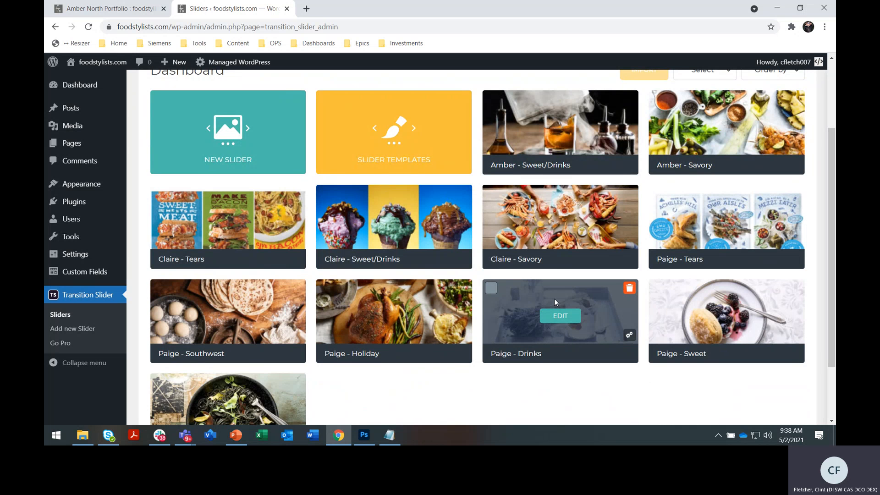
scroll(554, 302, up, 3)
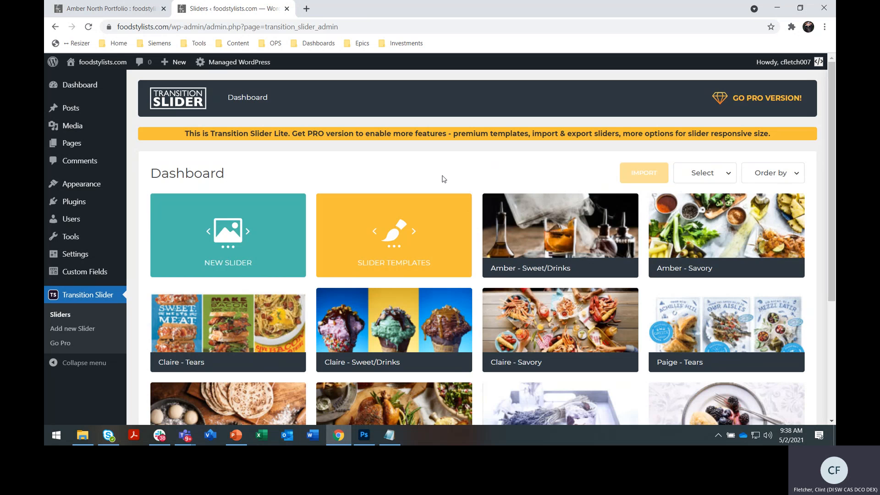